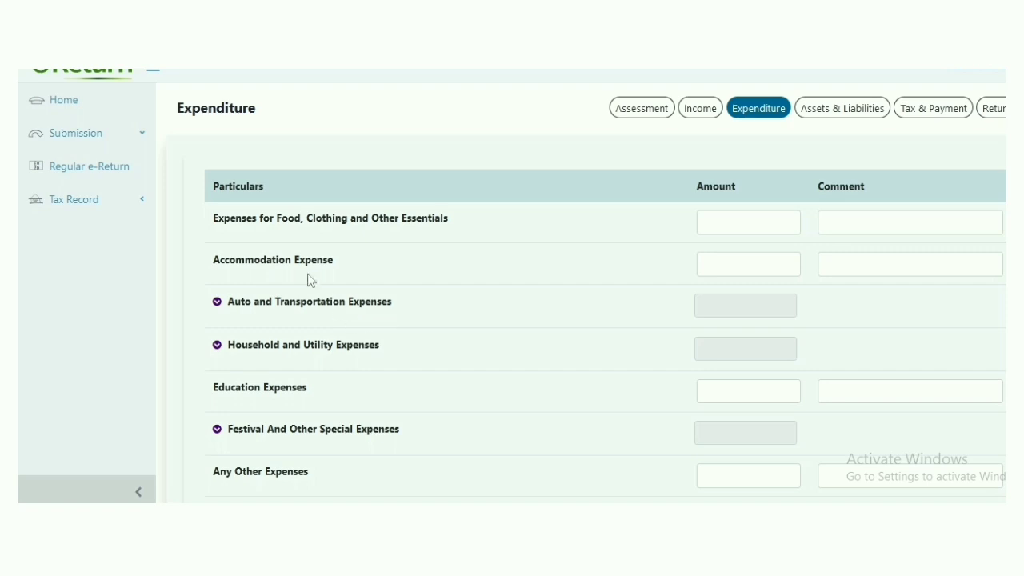
Select the blank Food, Clothing and Essentials amount field on the Expenditure page
{"action": "left_click", "coordinate": [731, 226]}
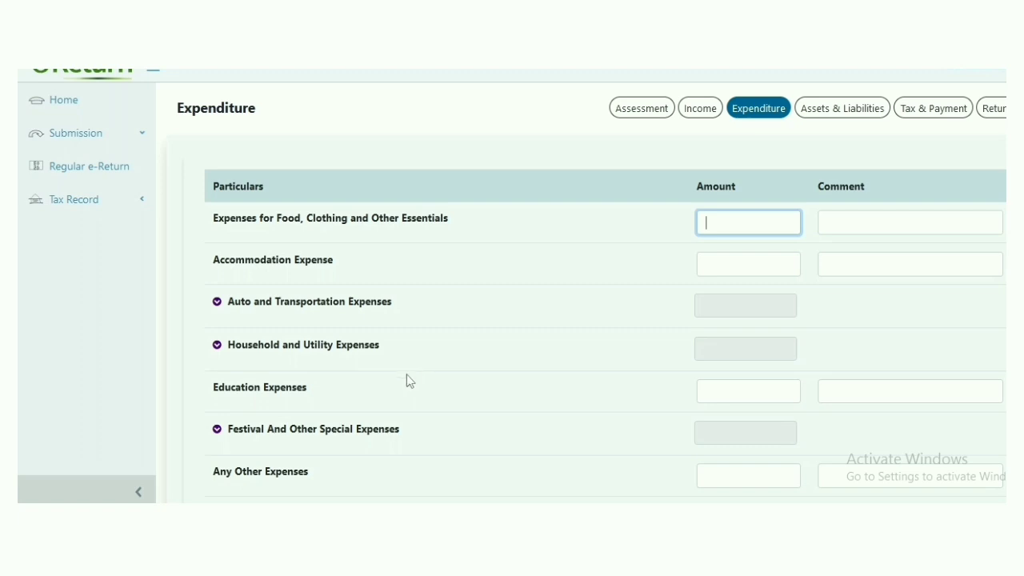
{"action": "left_click", "coordinate": [225, 508]}
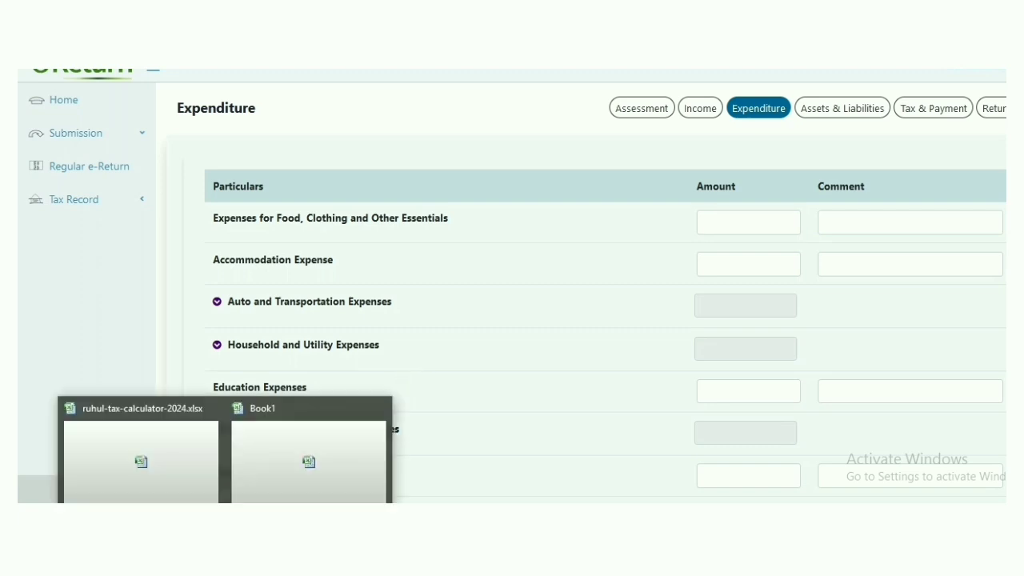
Copy the 100000 food and clothing value from cell B4 of the Expenses-lifestyle sheet
{"action": "left_click", "coordinate": [200, 495]}
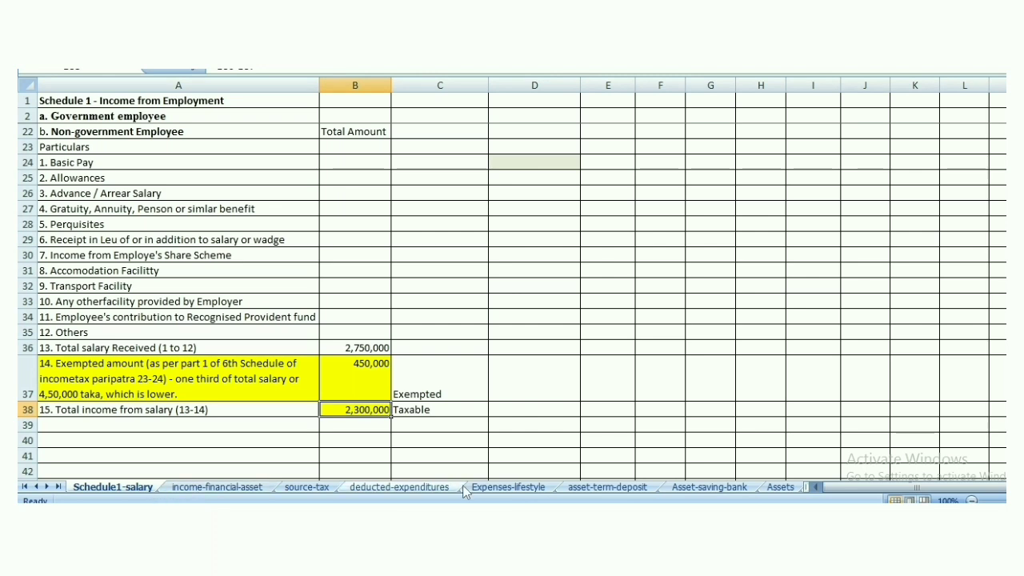
{"action": "left_click", "coordinate": [508, 487]}
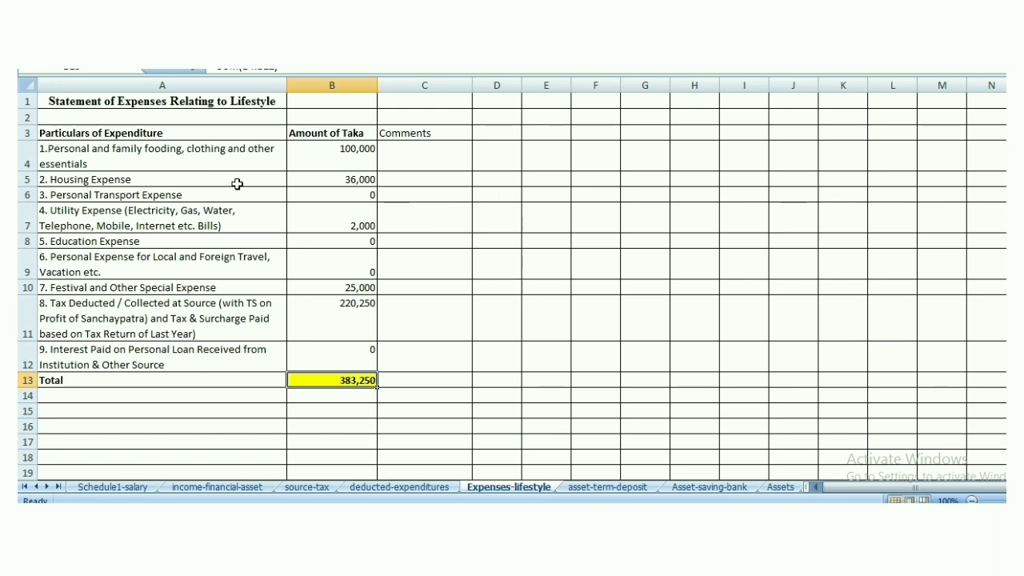
{"action": "left_click", "coordinate": [345, 156]}
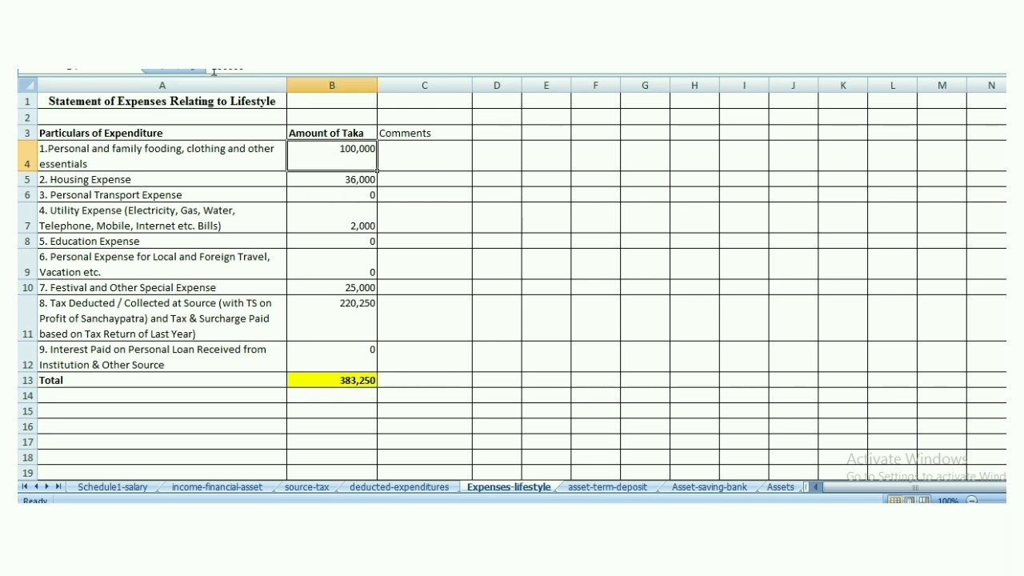
{"action": "double_click", "coordinate": [254, 72]}
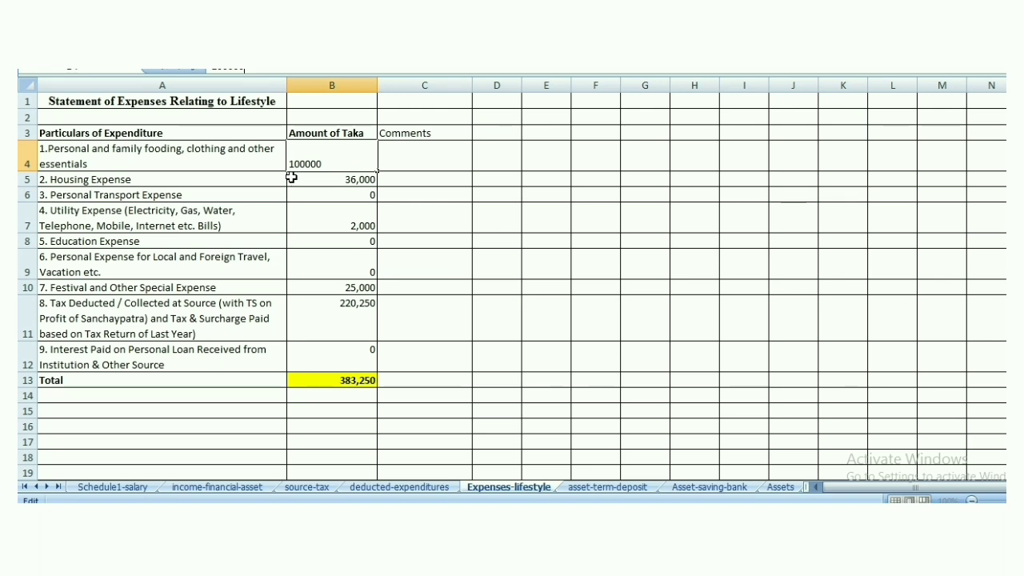
{"action": "left_click_drag", "start_coordinate": [225, 71], "coordinate": [251, 71]}
{"action": "key", "text": "ctrl+c"}
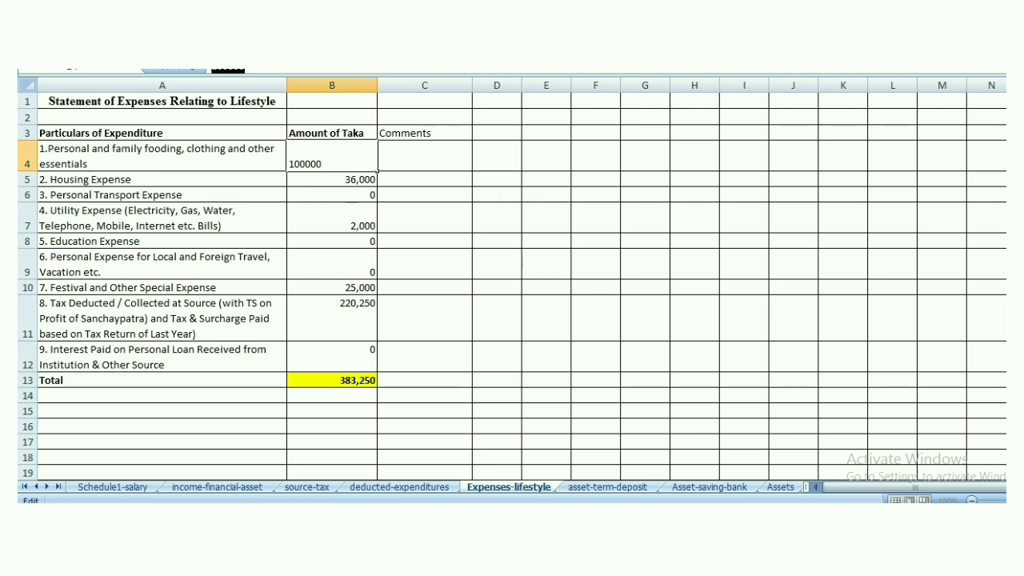
{"action": "key", "text": "alt+Tab"}
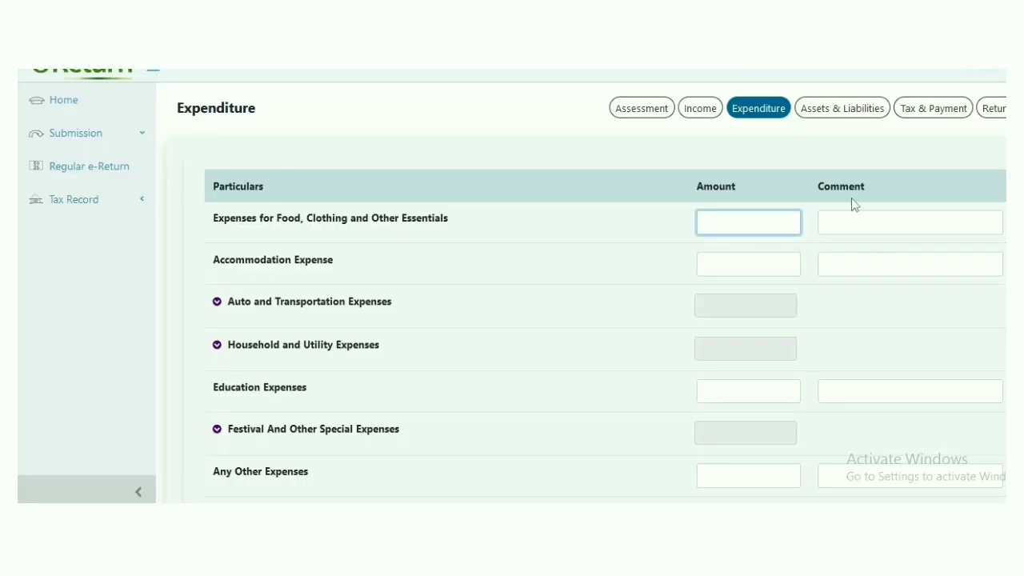
Enter 1,00,000 for food and clothing and 0 for accommodation expense
{"action": "key", "text": "ctrl+v"}
{"action": "left_click", "coordinate": [745, 264]}
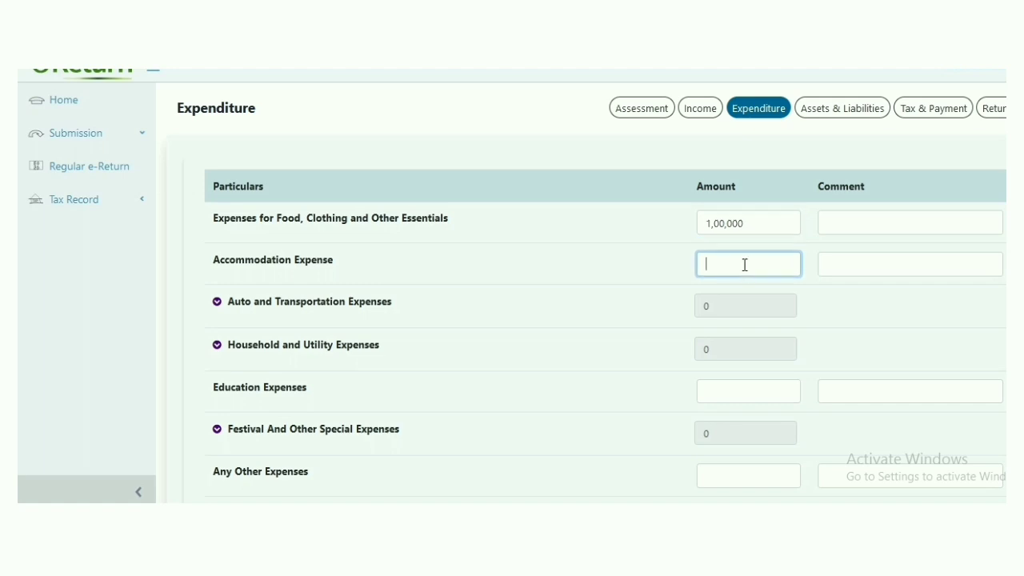
{"action": "type", "text": "0"}
Recheck the workbook figures, then expand Household and Utility Expenses into its sub-items
{"action": "left_click", "coordinate": [225, 516]}
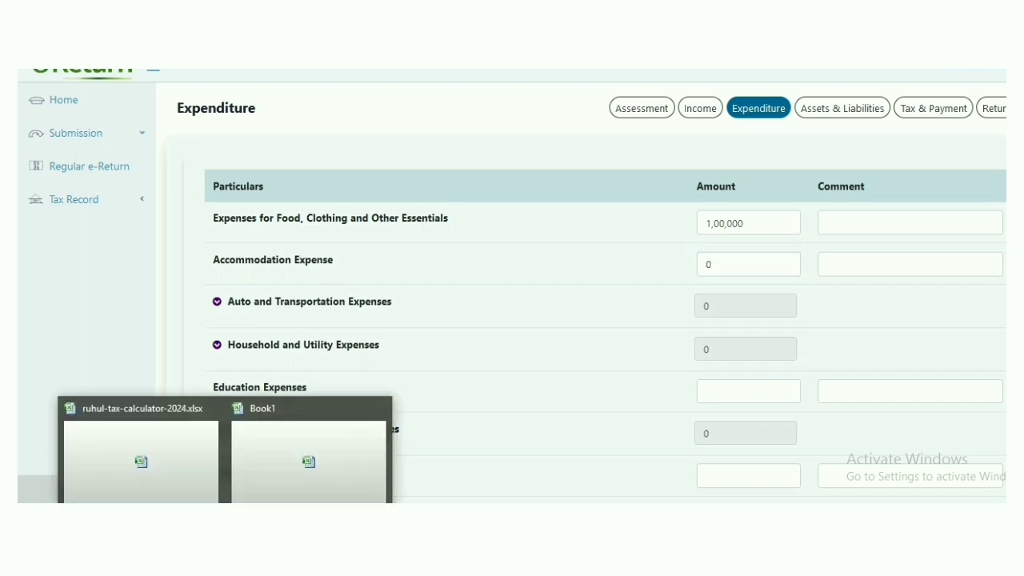
{"action": "left_click", "coordinate": [201, 492]}
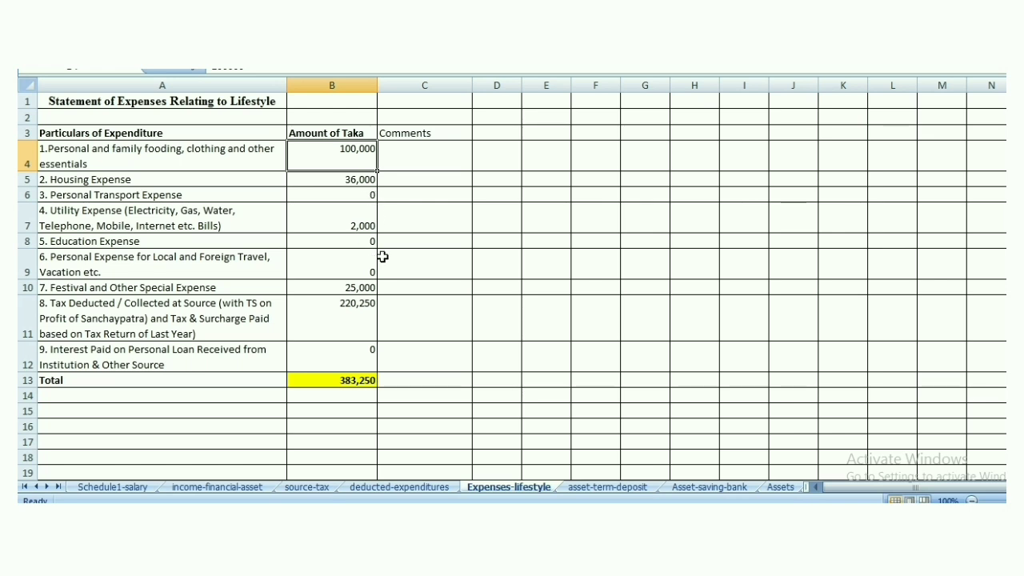
{"action": "key", "text": "alt+Tab"}
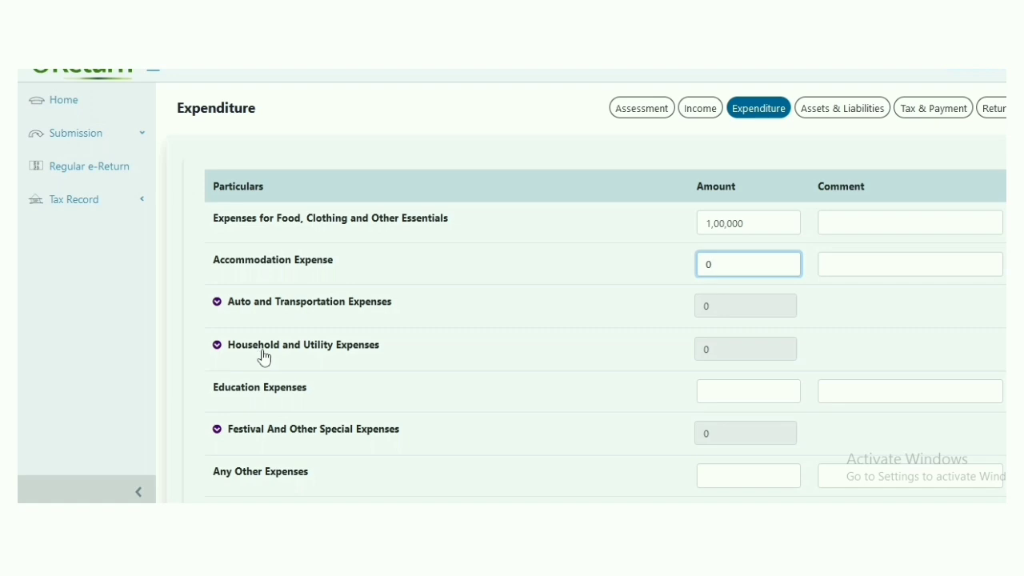
{"action": "left_click", "coordinate": [720, 351]}
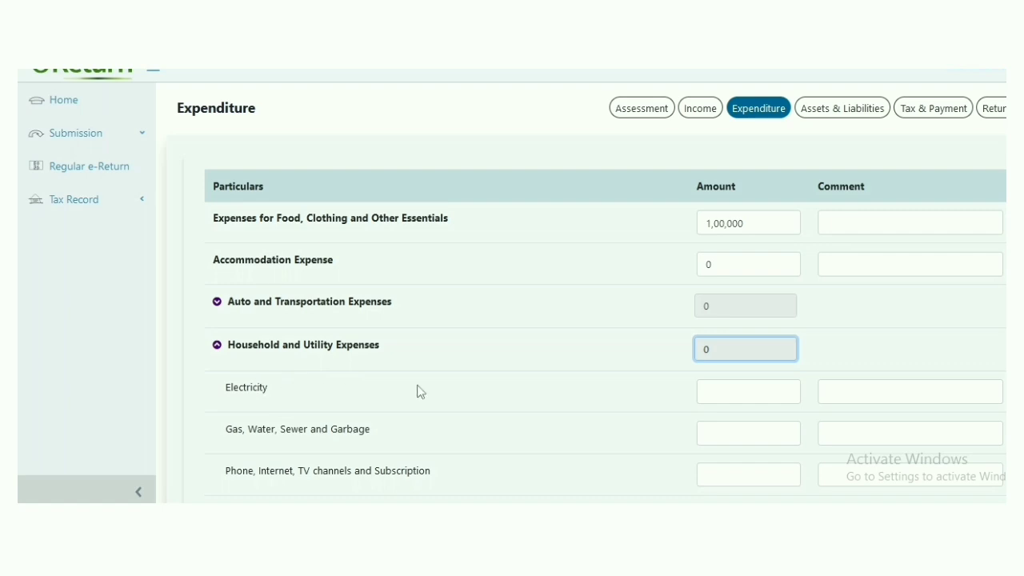
Enter 6,000 for electricity and 15,000 for gas, water, sewer and garbage
{"action": "scroll", "coordinate": [582, 391], "scroll_direction": "down", "scroll_amount": 1}
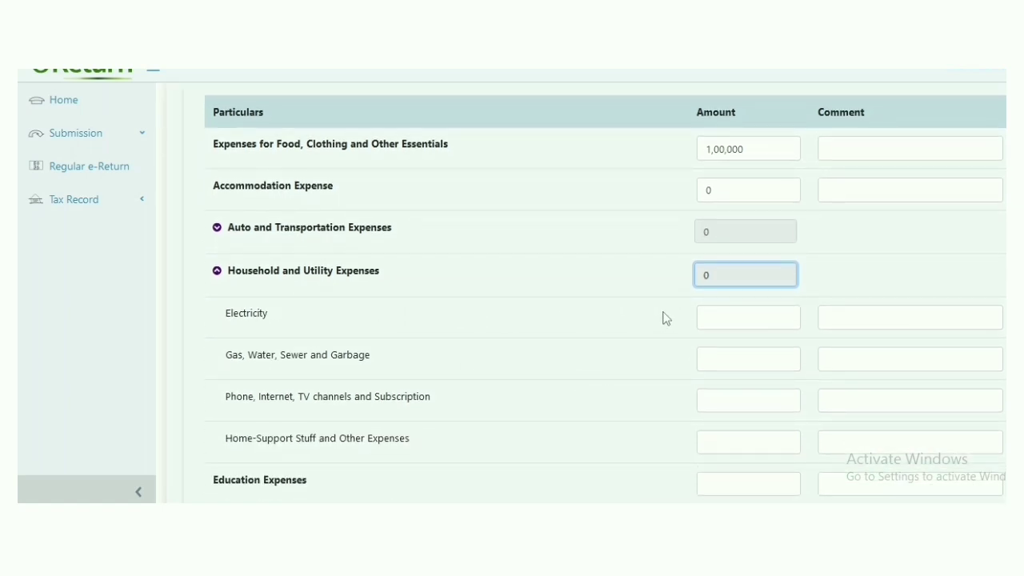
{"action": "left_click", "coordinate": [754, 322]}
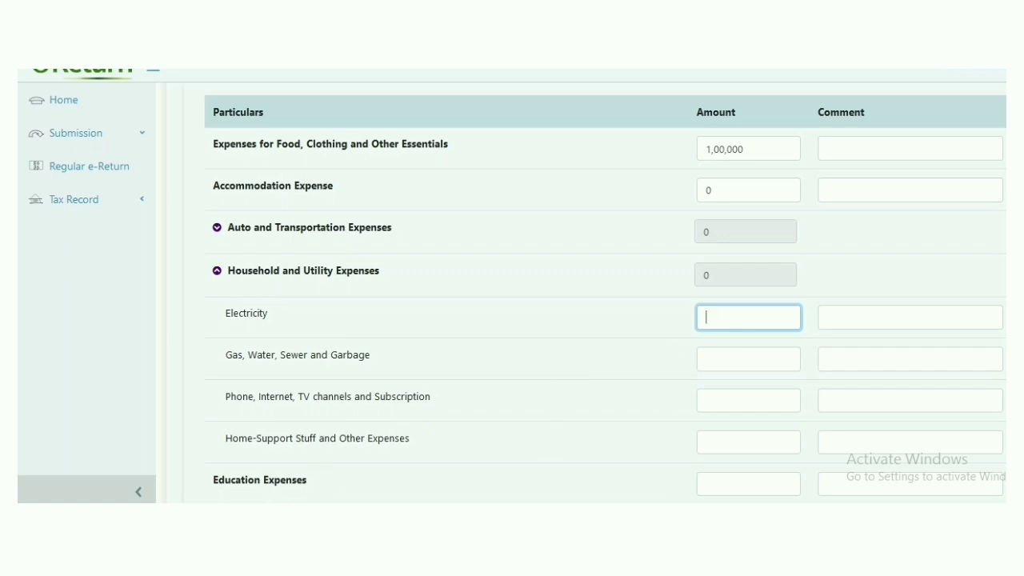
{"action": "left_click", "coordinate": [225, 502]}
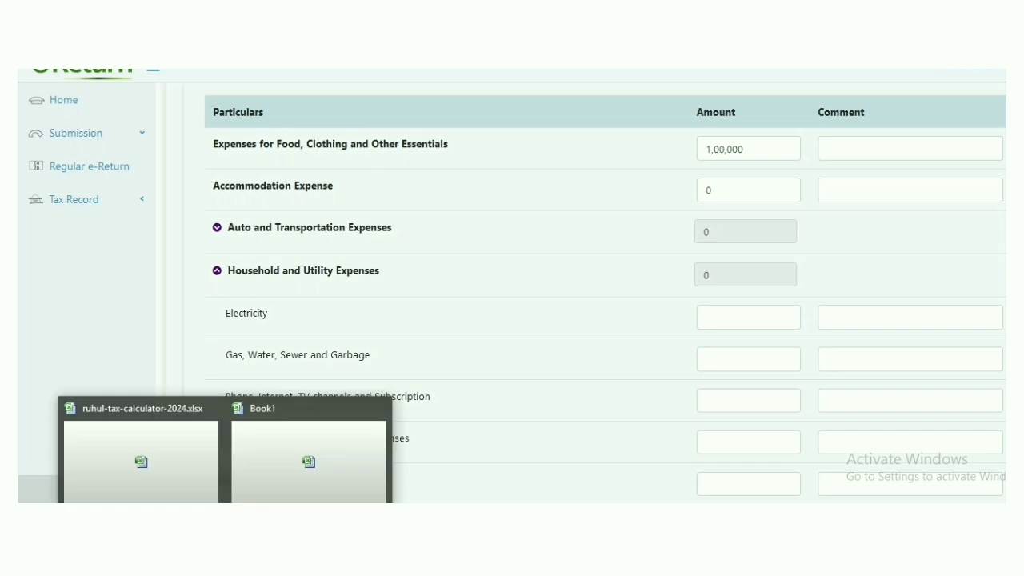
{"action": "left_click", "coordinate": [199, 470]}
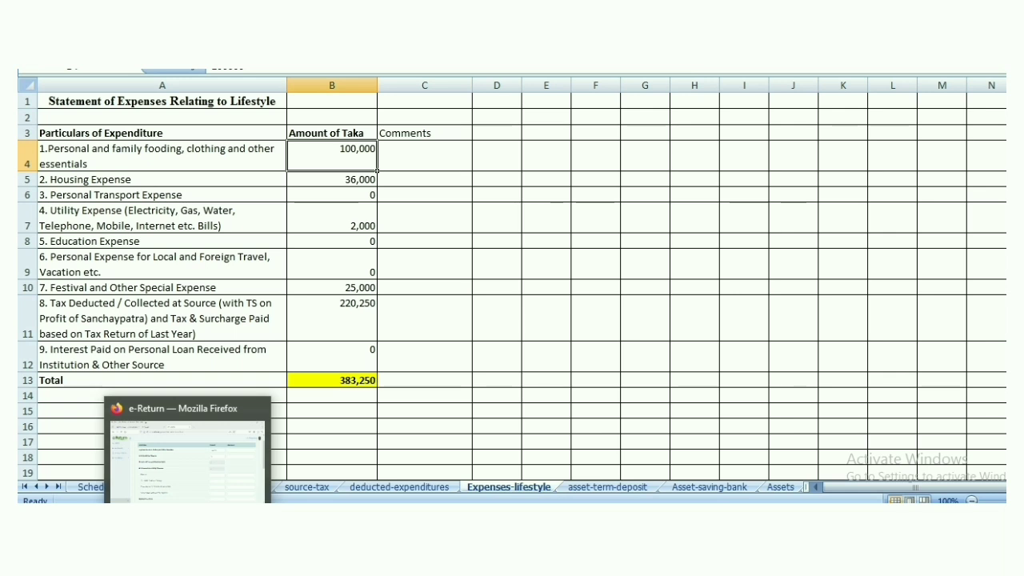
{"action": "left_click", "coordinate": [184, 432]}
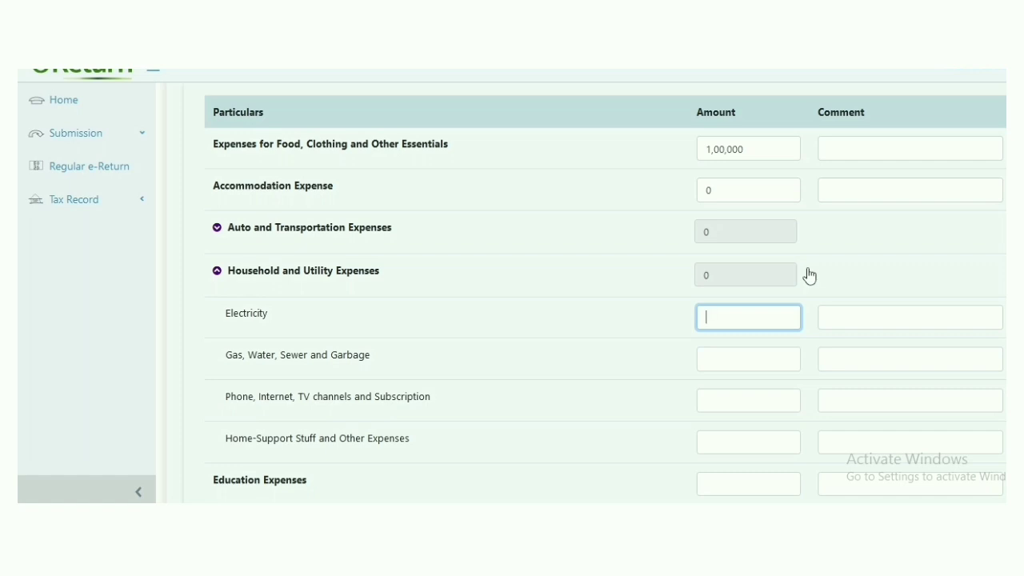
{"action": "type", "text": "6,000"}
{"action": "left_click", "coordinate": [729, 356]}
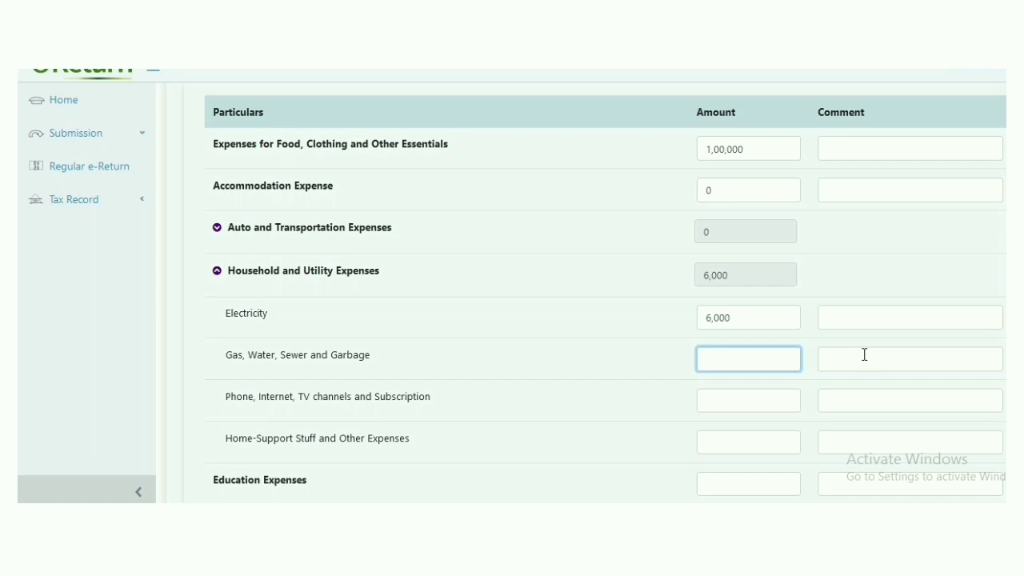
{"action": "type", "text": "150000"}
Enter 6,000 for phone and internet, 0 for home-support stuff and 0 for education
{"action": "left_click", "coordinate": [733, 405]}
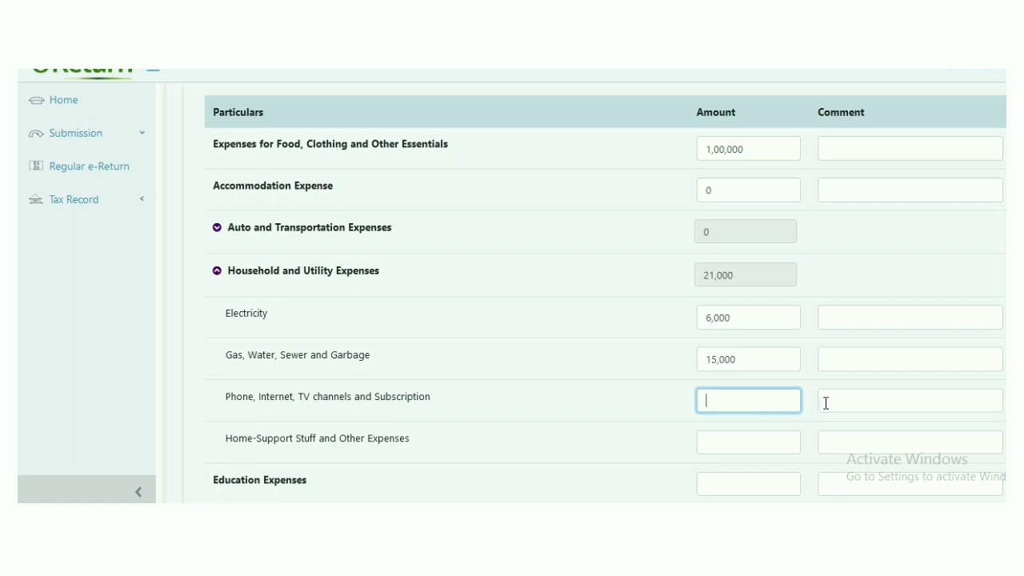
{"action": "type", "text": "6000"}
{"action": "scroll", "coordinate": [554, 474], "scroll_direction": "down", "scroll_amount": 1}
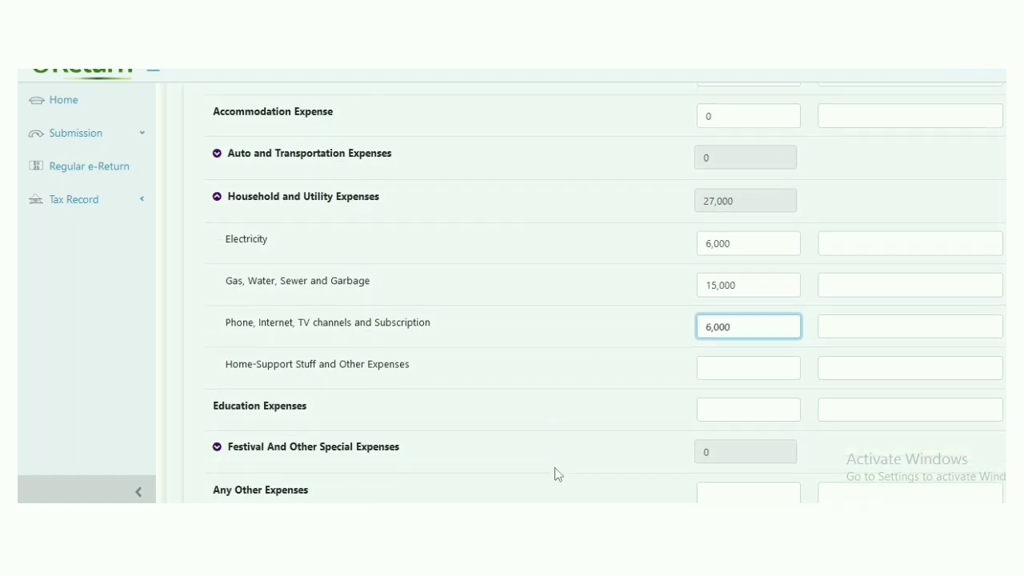
{"action": "left_click", "coordinate": [754, 370]}
{"action": "type", "text": "0"}
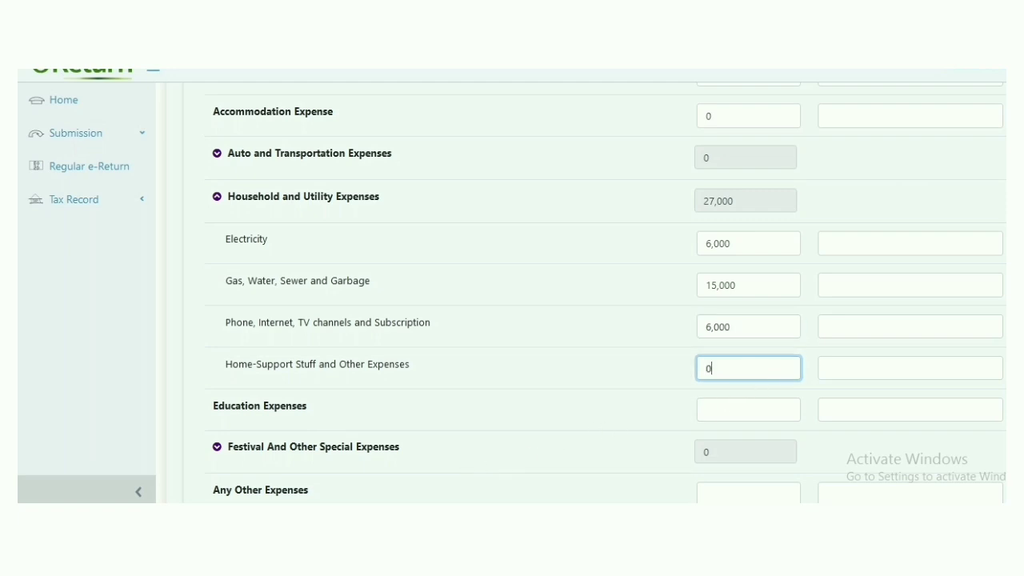
{"action": "left_click", "coordinate": [730, 409]}
{"action": "type", "text": "0"}
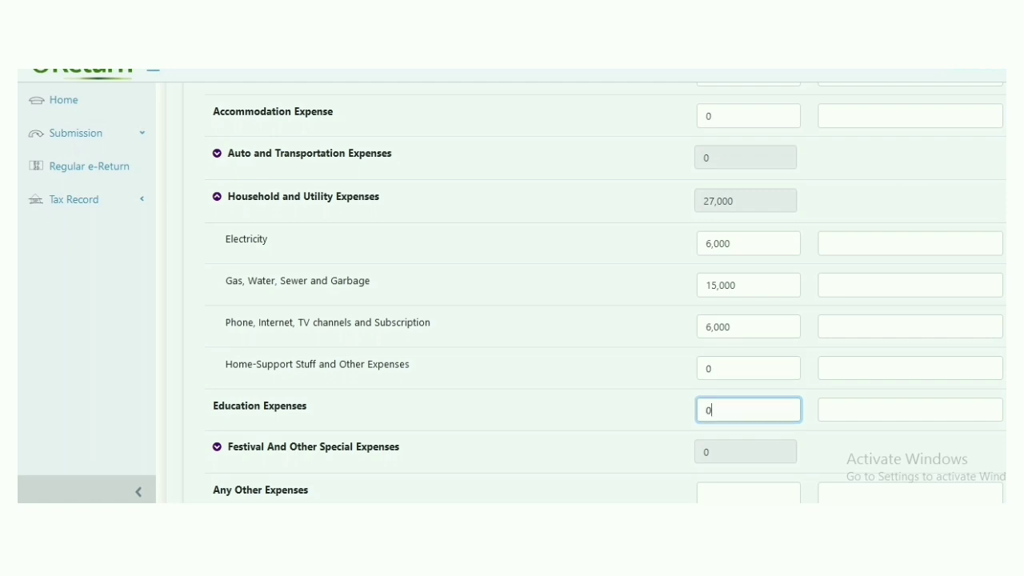
{"action": "scroll", "coordinate": [693, 416], "scroll_direction": "down", "scroll_amount": 2}
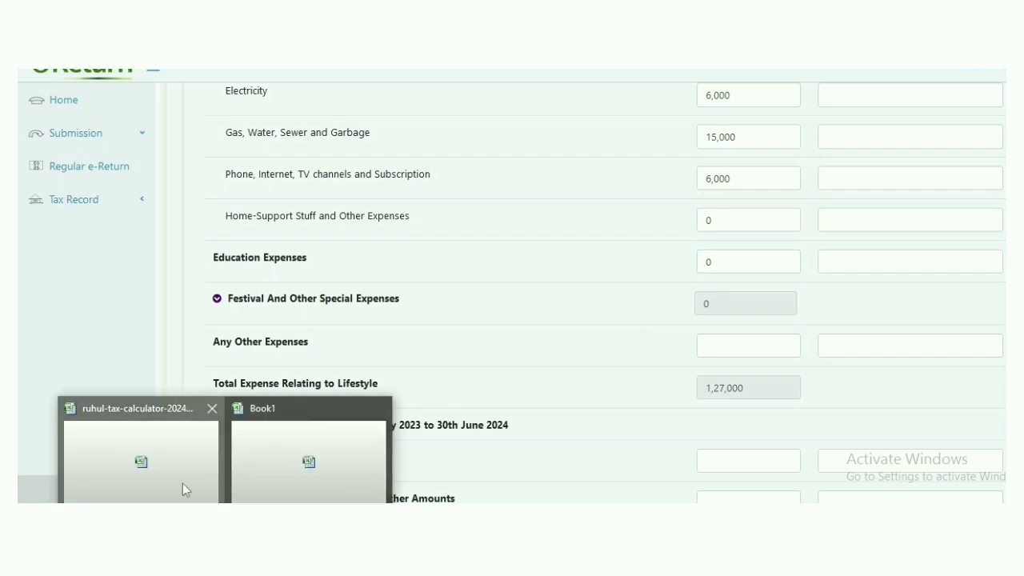
Expand Festival And Other Special Expenses and enter 25,000 for festivals, parties and events
{"action": "left_click", "coordinate": [183, 483]}
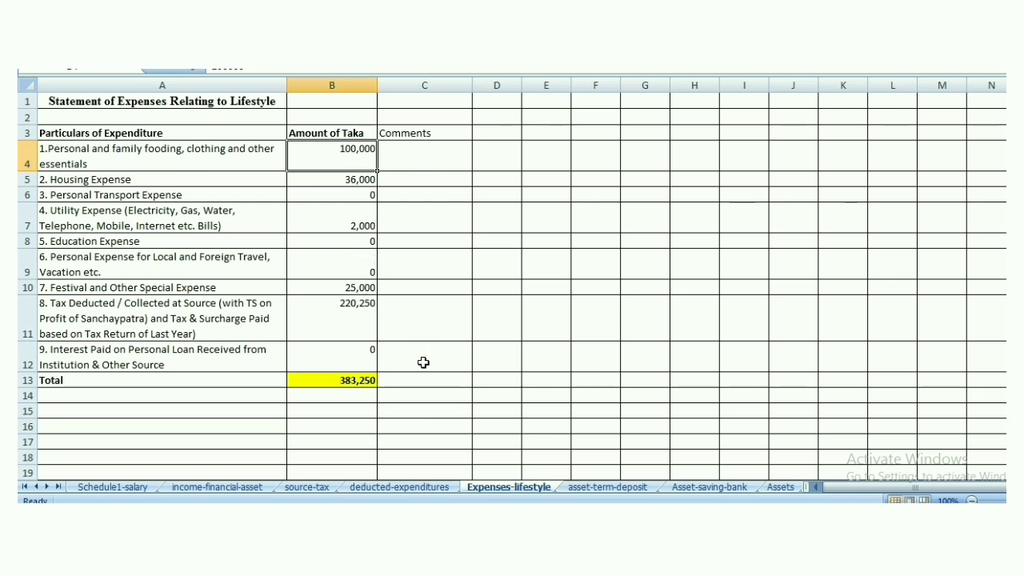
{"action": "key", "text": "alt+Tab"}
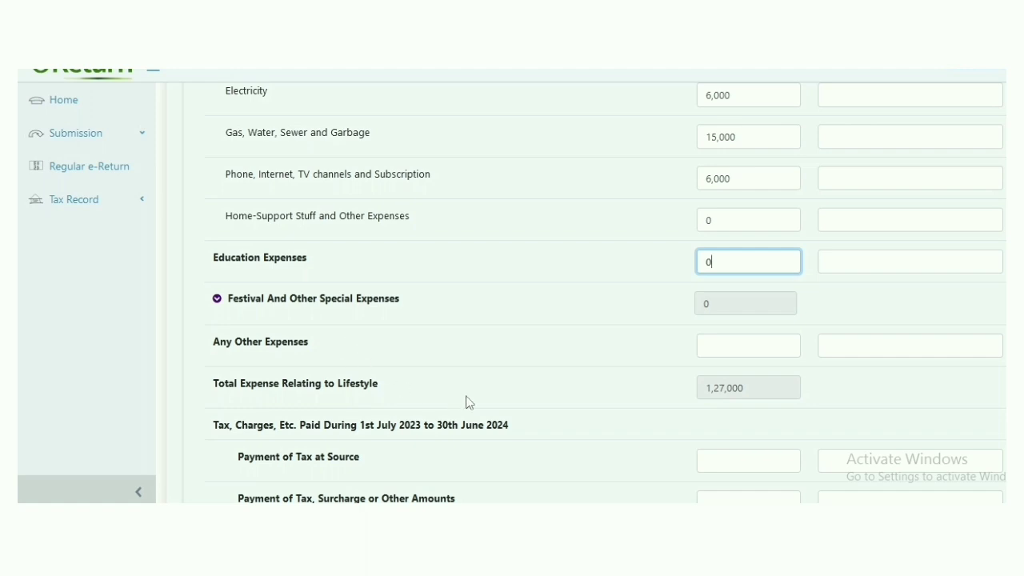
{"action": "scroll", "coordinate": [471, 410], "scroll_direction": "down", "scroll_amount": 1}
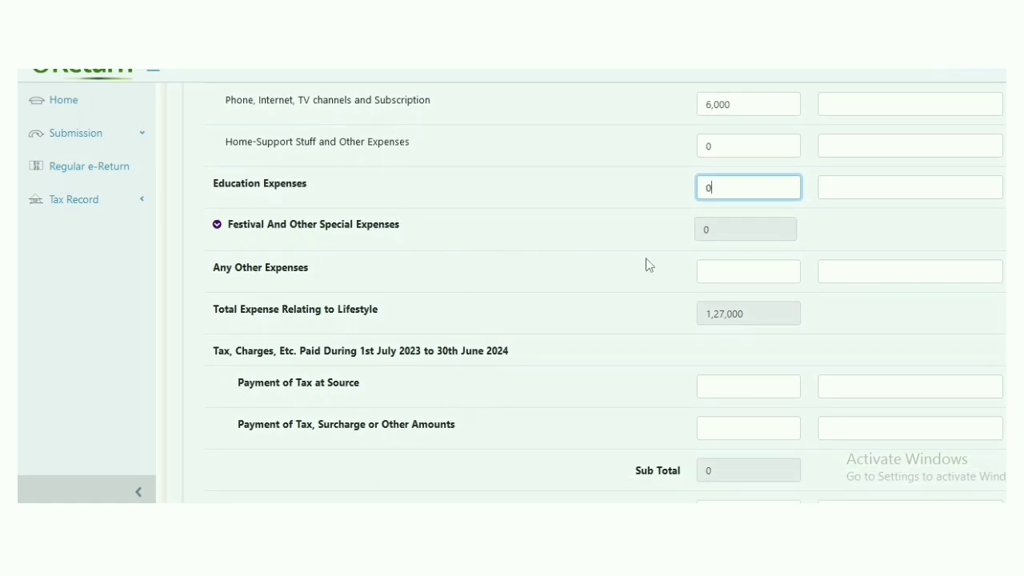
{"action": "left_click", "coordinate": [727, 229]}
{"action": "left_click", "coordinate": [715, 271]}
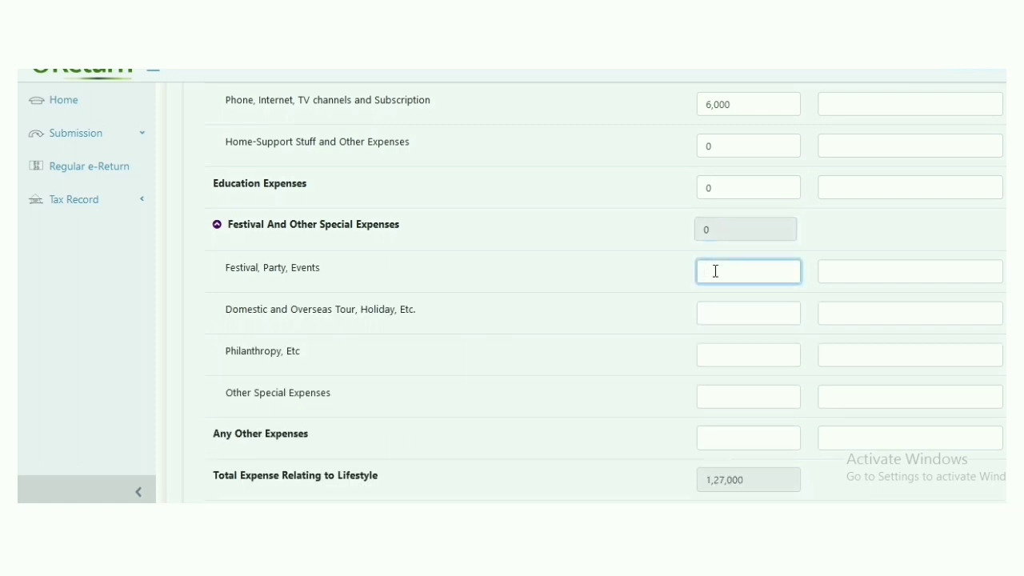
{"action": "type", "text": "000"}
Enter 2,000 for domestic and overseas tours, bringing lifestyle expenses to 1,54,000
{"action": "left_click", "coordinate": [723, 315]}
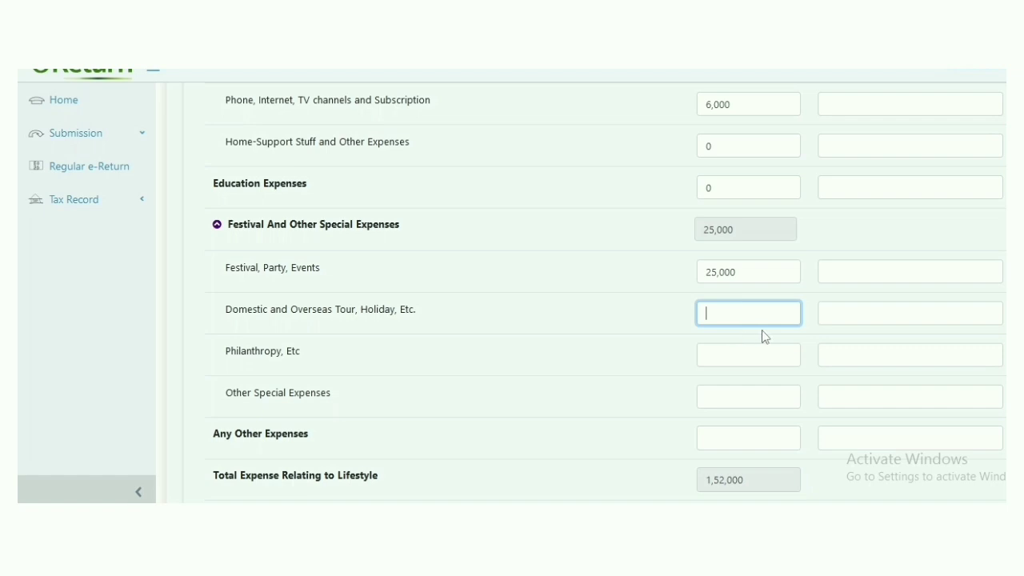
{"action": "type", "text": "2000"}
{"action": "left_click", "coordinate": [725, 362]}
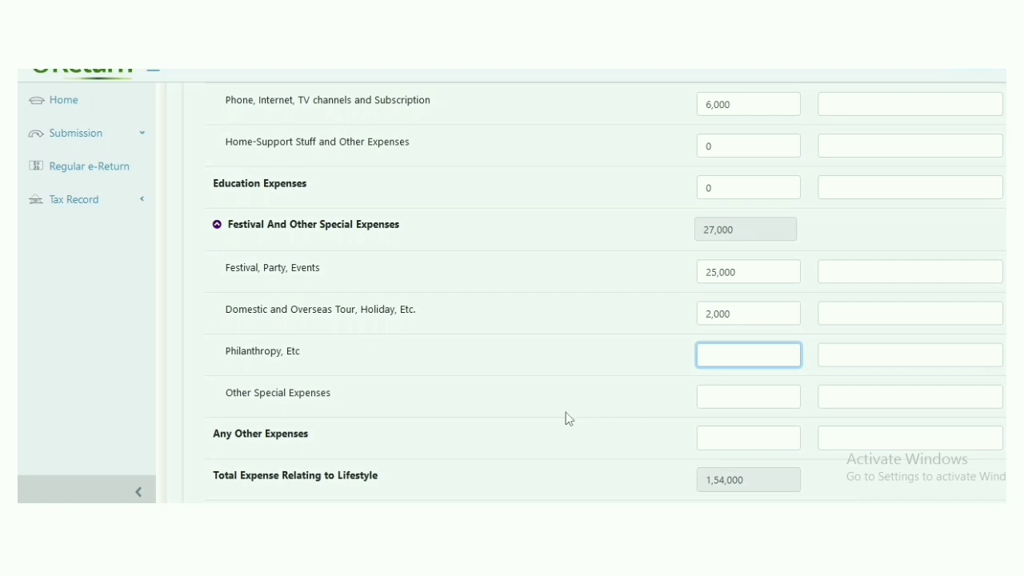
{"action": "scroll", "coordinate": [557, 418], "scroll_direction": "down", "scroll_amount": 1}
{"action": "scroll", "coordinate": [389, 408], "scroll_direction": "down", "scroll_amount": 1}
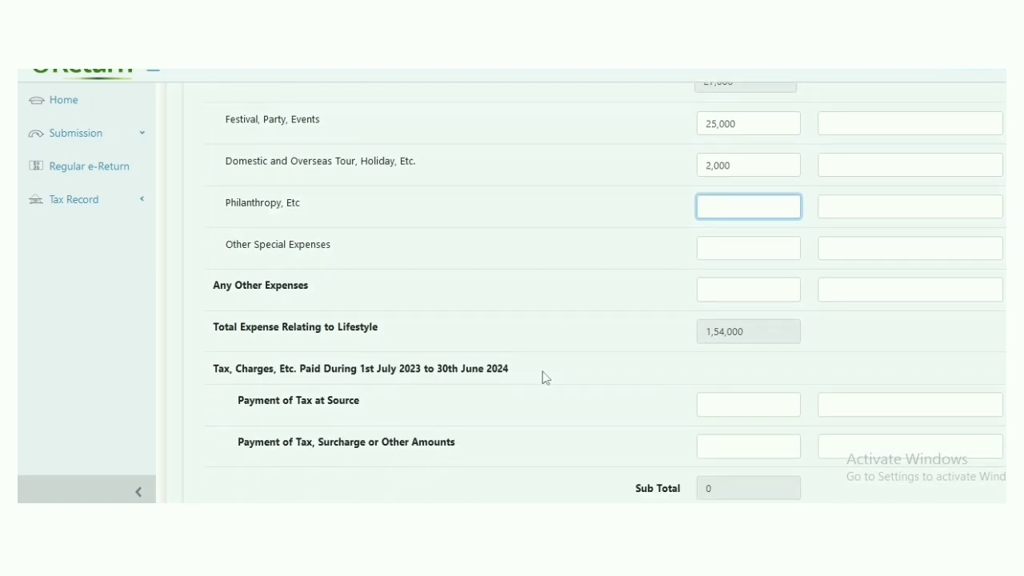
{"action": "scroll", "coordinate": [544, 377], "scroll_direction": "down", "scroll_amount": 1}
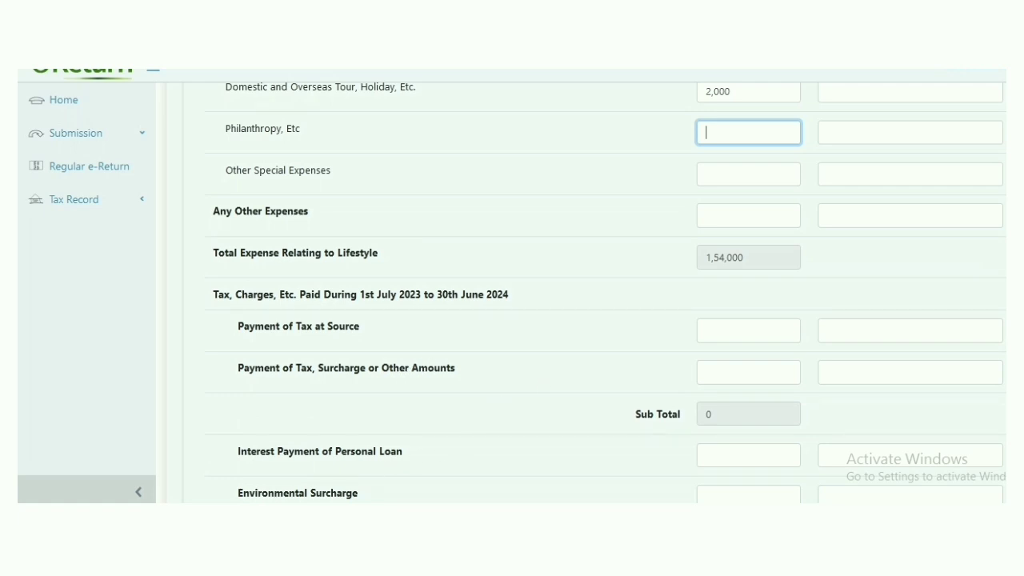
{"action": "left_click", "coordinate": [224, 520]}
{"action": "left_click", "coordinate": [202, 489]}
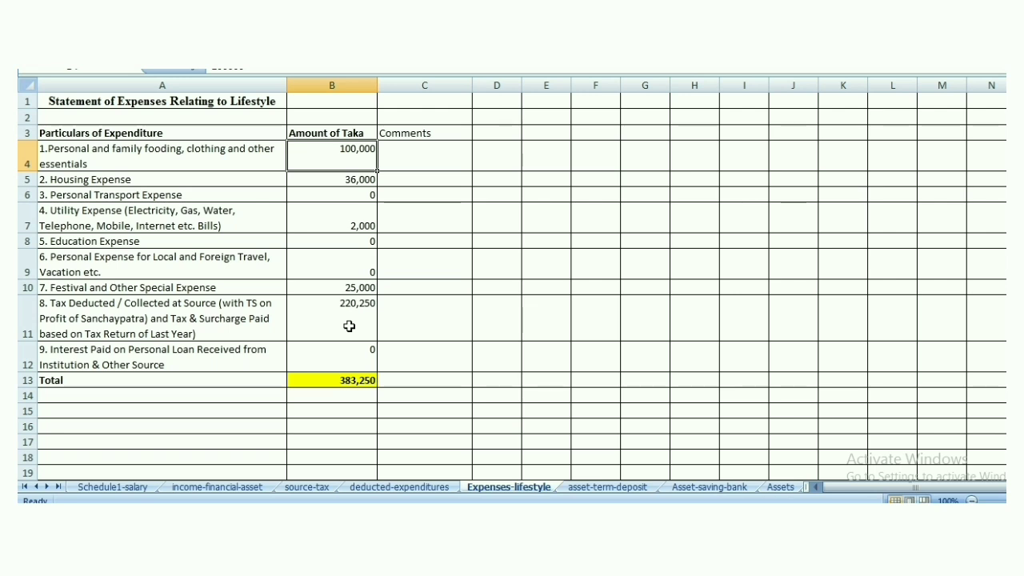
{"action": "left_click", "coordinate": [308, 487]}
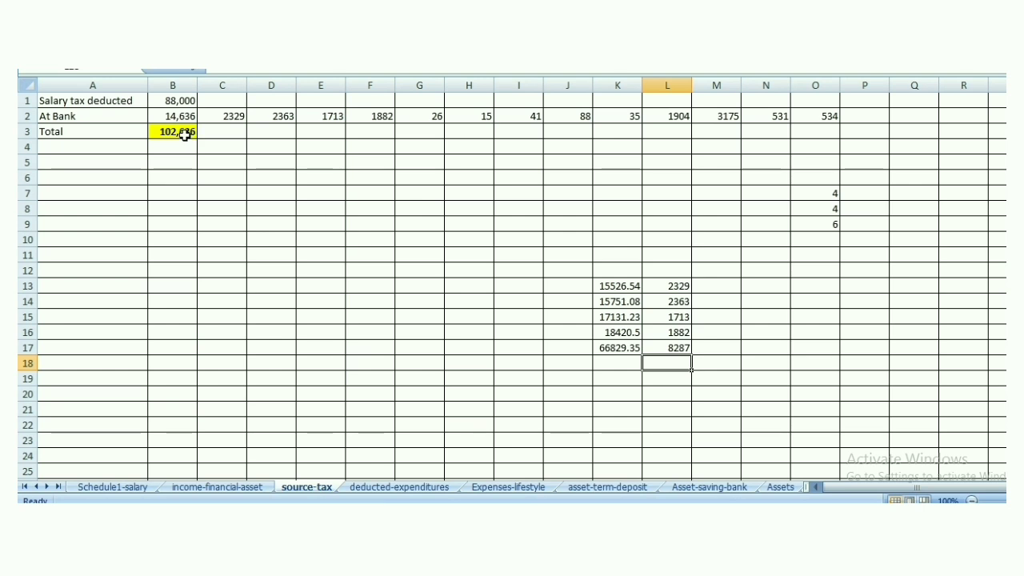
{"action": "key", "text": "alt+Tab"}
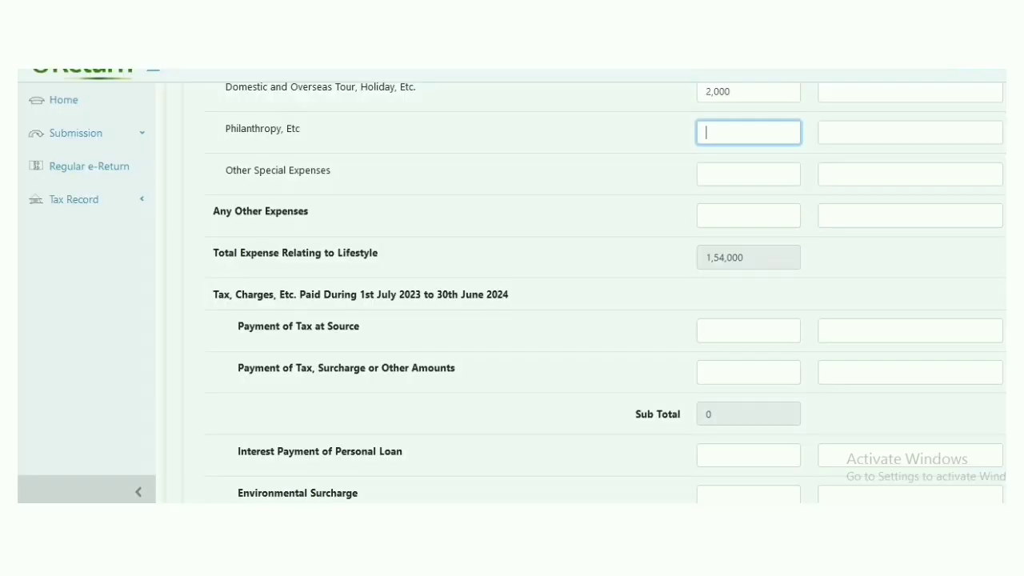
{"action": "scroll", "coordinate": [696, 468], "scroll_direction": "down", "scroll_amount": 2}
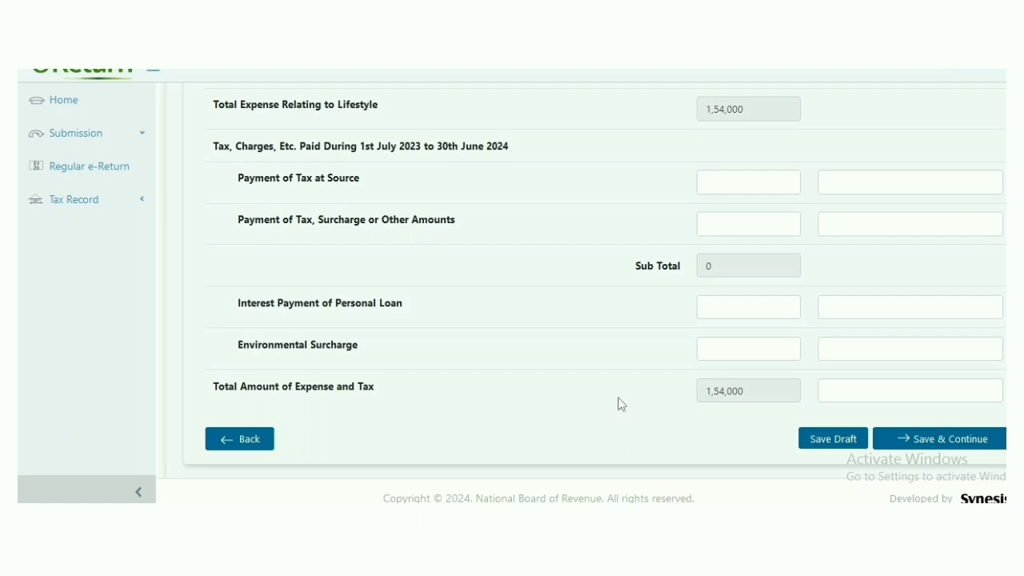
{"action": "left_click", "coordinate": [749, 222]}
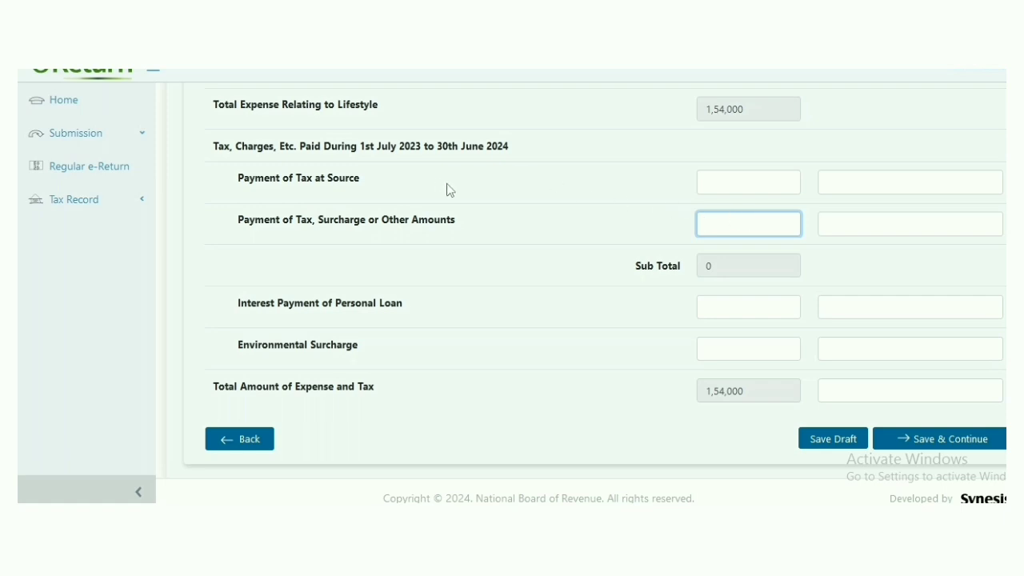
{"action": "left_click", "coordinate": [714, 179]}
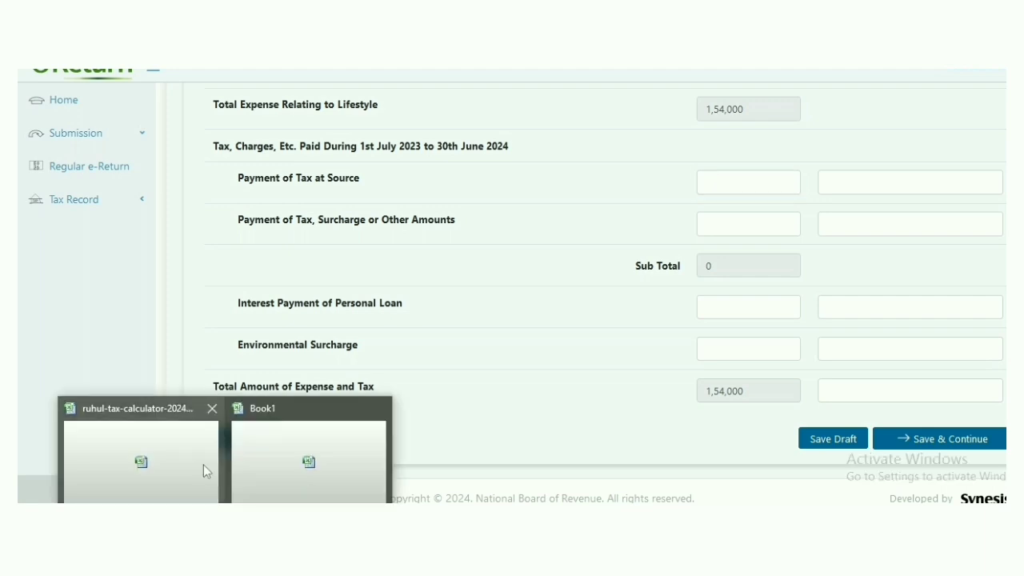
{"action": "left_click", "coordinate": [203, 465]}
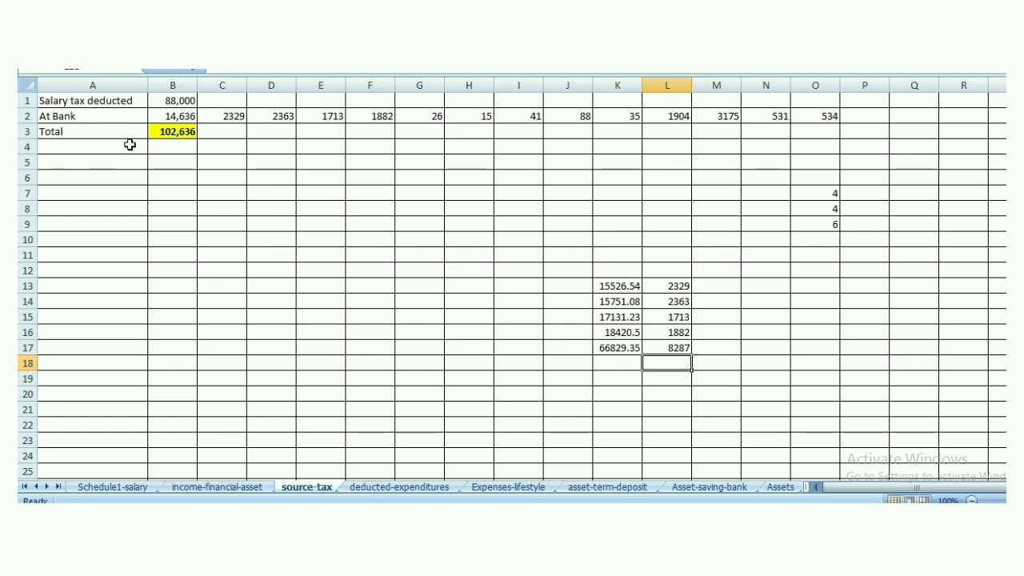
{"action": "left_click", "coordinate": [173, 134]}
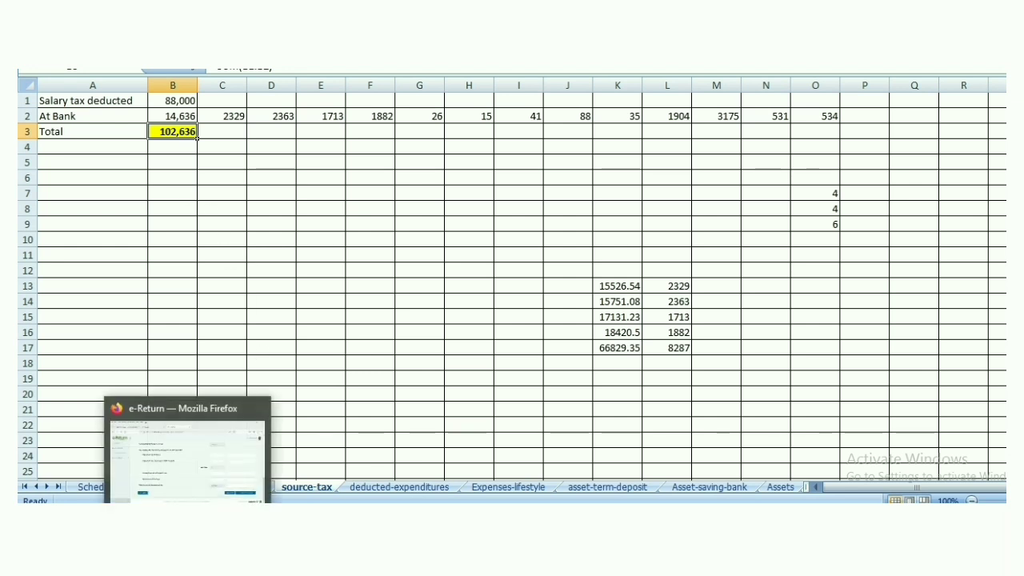
{"action": "left_click", "coordinate": [184, 384]}
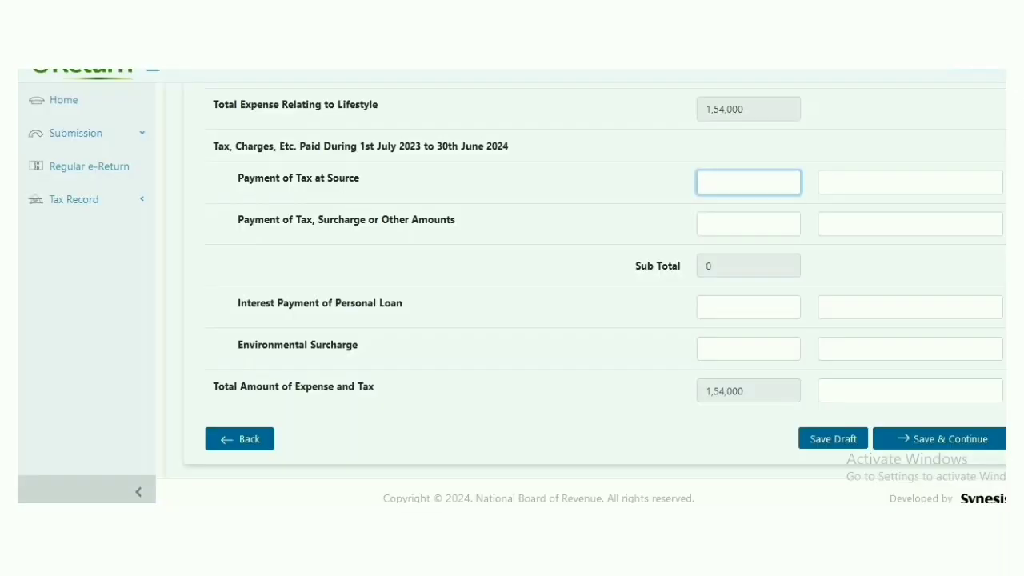
{"action": "mouse_move", "coordinate": [164, 495]}
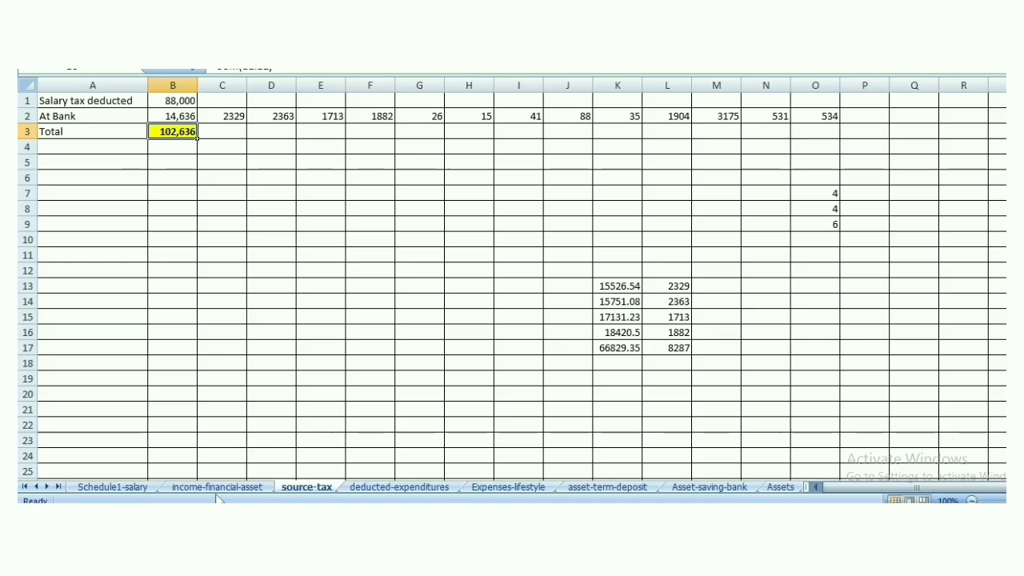
{"action": "left_click", "coordinate": [192, 472]}
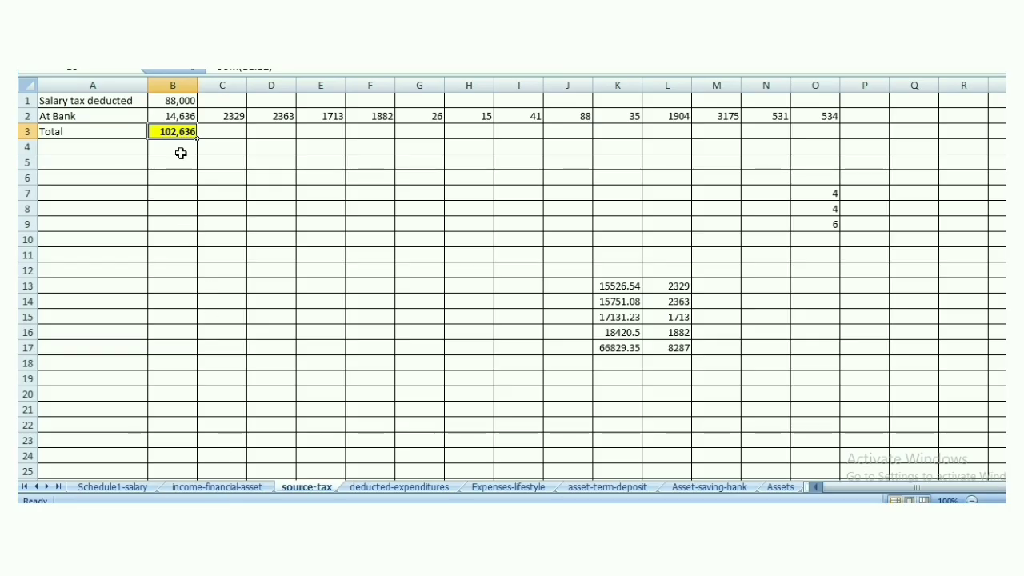
{"action": "left_click", "coordinate": [172, 512]}
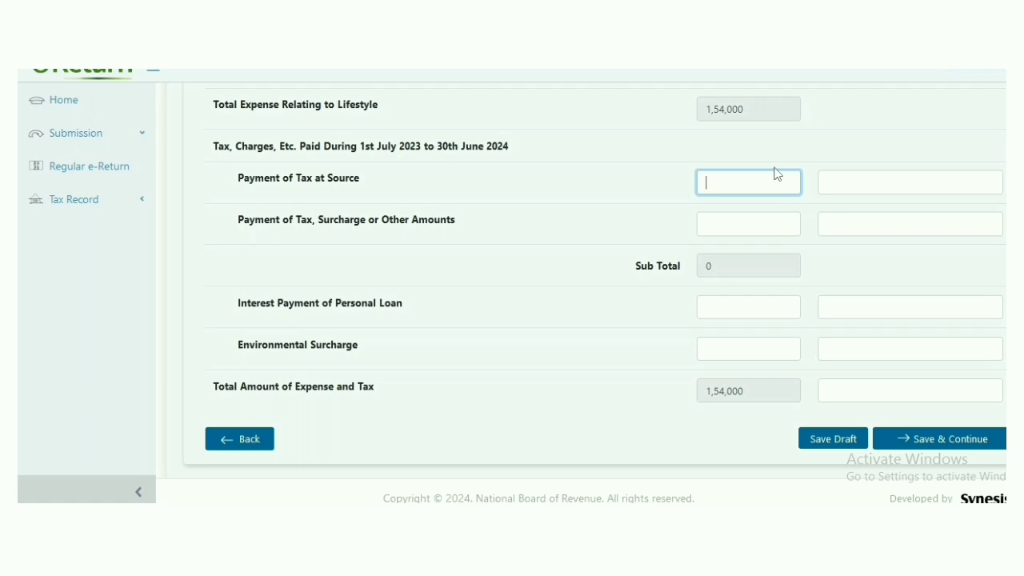
Enter 1,02,636 in Payment of Tax at Source, then view Excel's deducted-expenditures sheet
{"action": "type", "text": "1,02,636"}
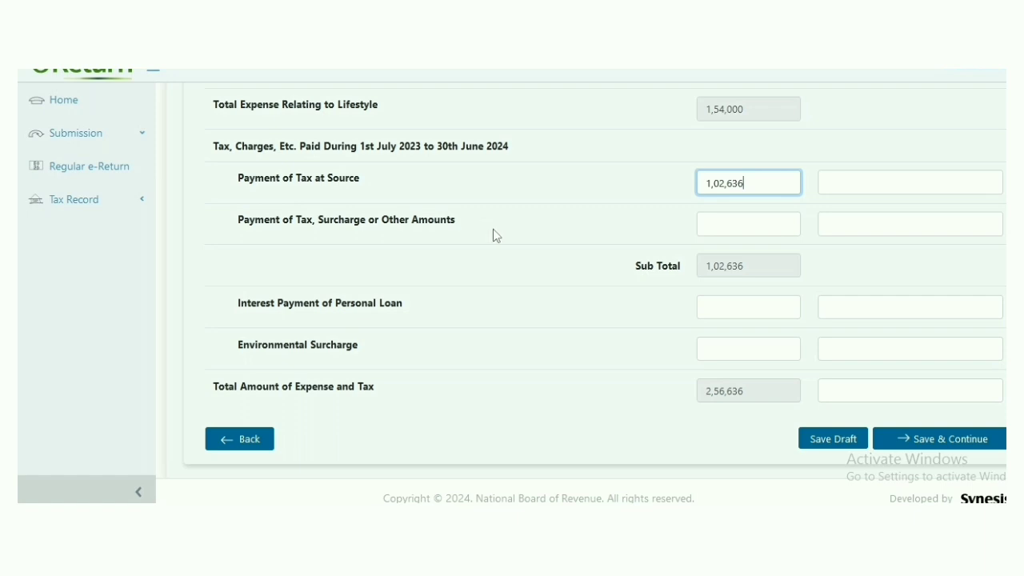
{"action": "left_click", "coordinate": [761, 226]}
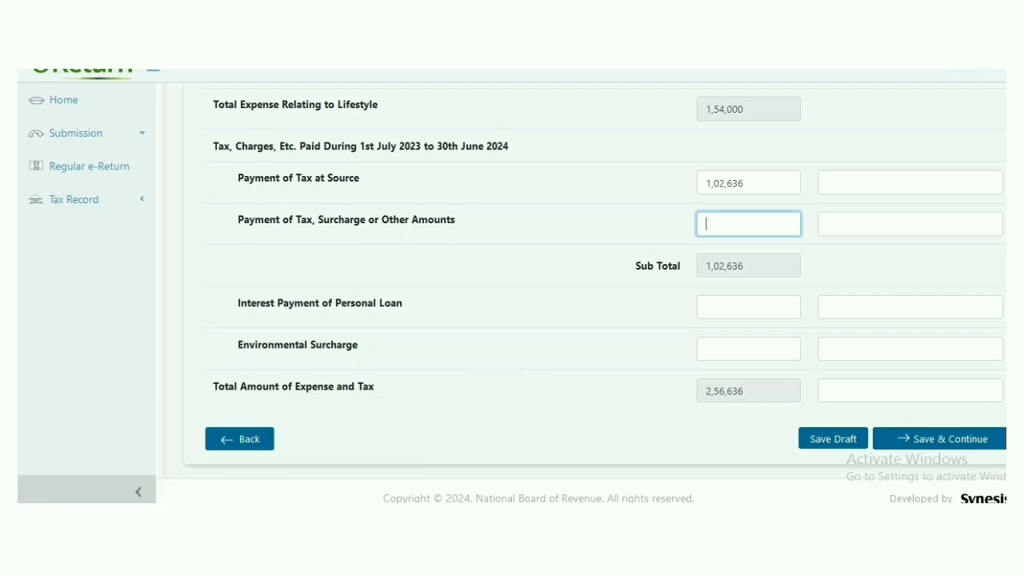
{"action": "key", "text": "alt+Tab"}
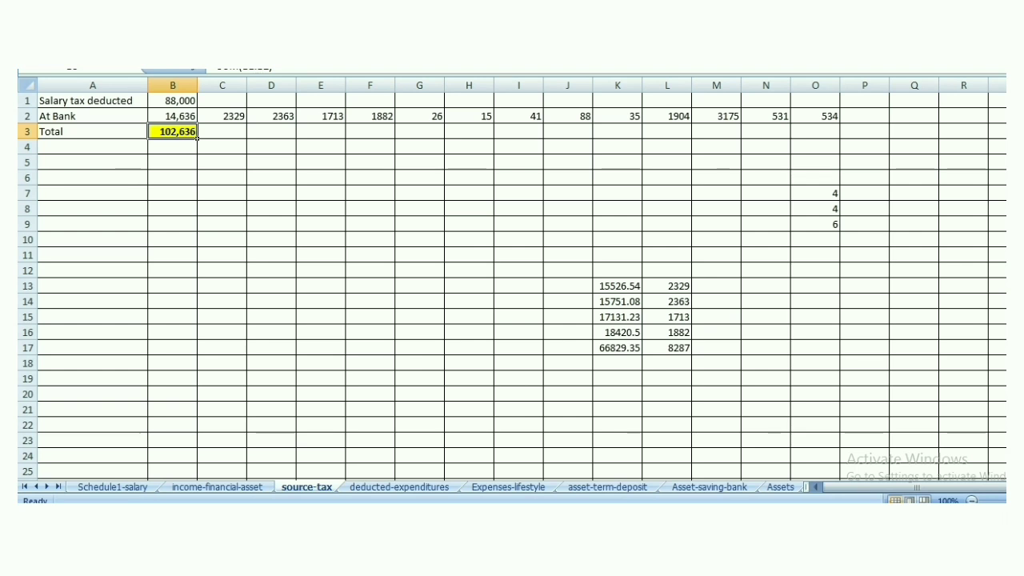
{"action": "left_click", "coordinate": [381, 490]}
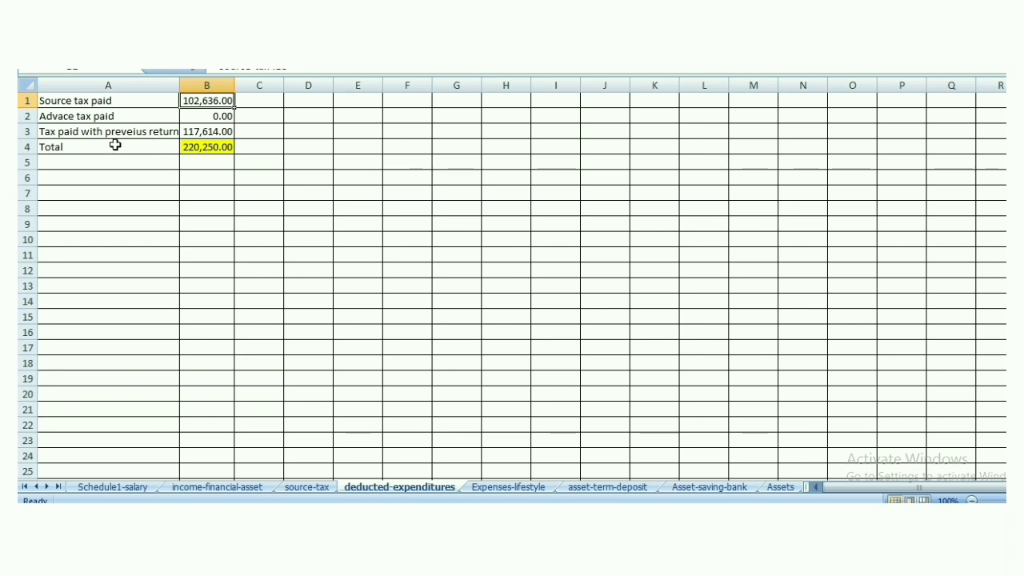
Select cell B3's raw 117614 previous-return tax value for copying
{"action": "left_click", "coordinate": [206, 131]}
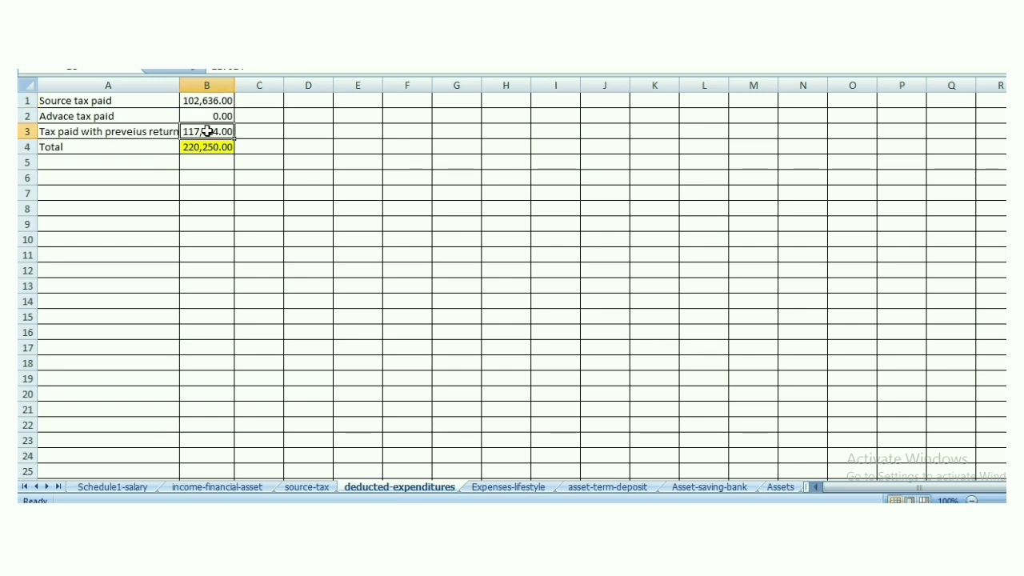
{"action": "double_click", "coordinate": [232, 134]}
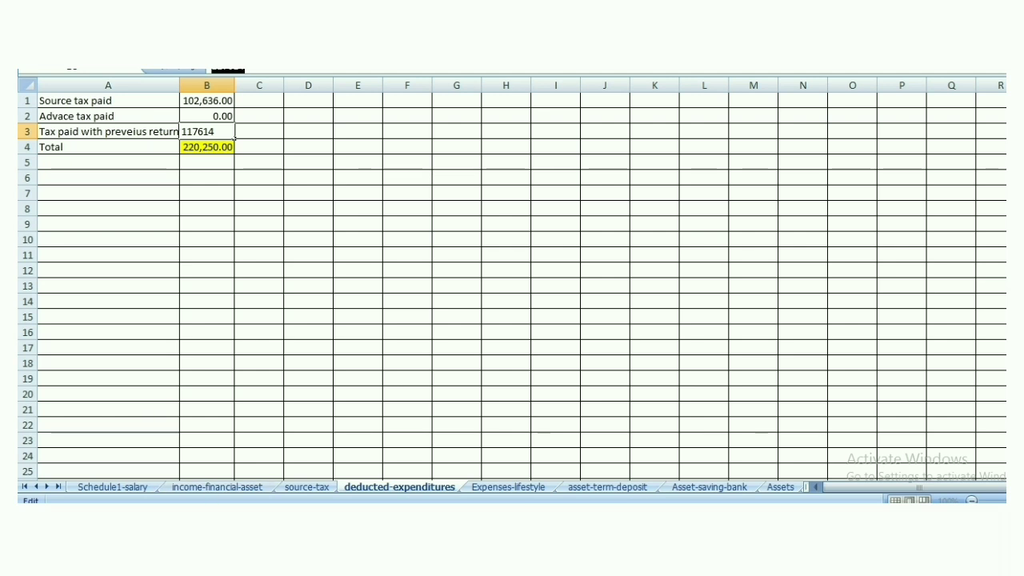
Paste 1,17,614 into Payment of Tax, Surcharge or Other Amounts and Save & Continue
{"action": "left_click", "coordinate": [187, 512]}
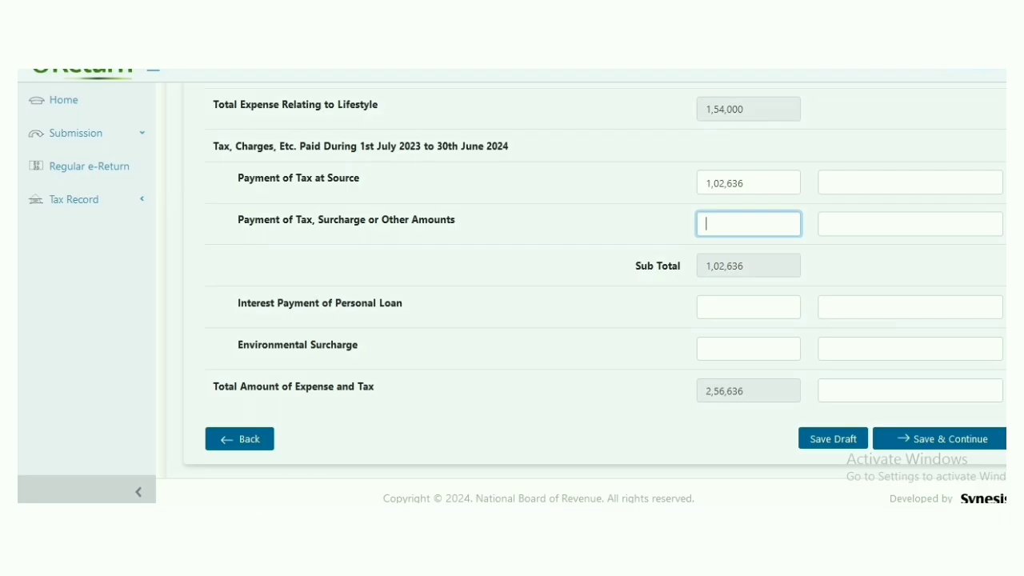
{"action": "type", "text": "117614"}
{"action": "scroll", "coordinate": [878, 356], "scroll_direction": "up", "scroll_amount": 5}
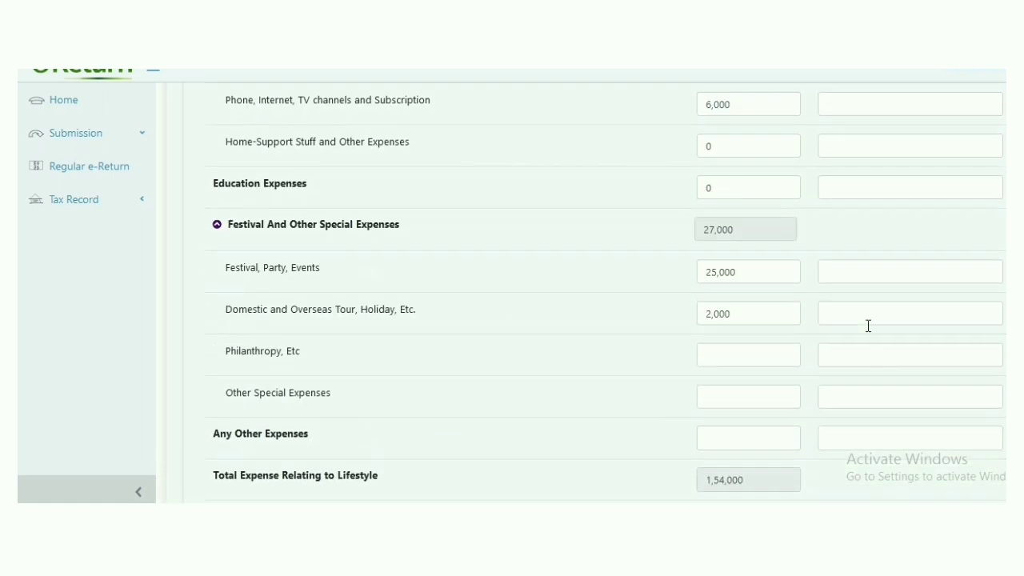
{"action": "scroll", "coordinate": [868, 325], "scroll_direction": "up", "scroll_amount": 3}
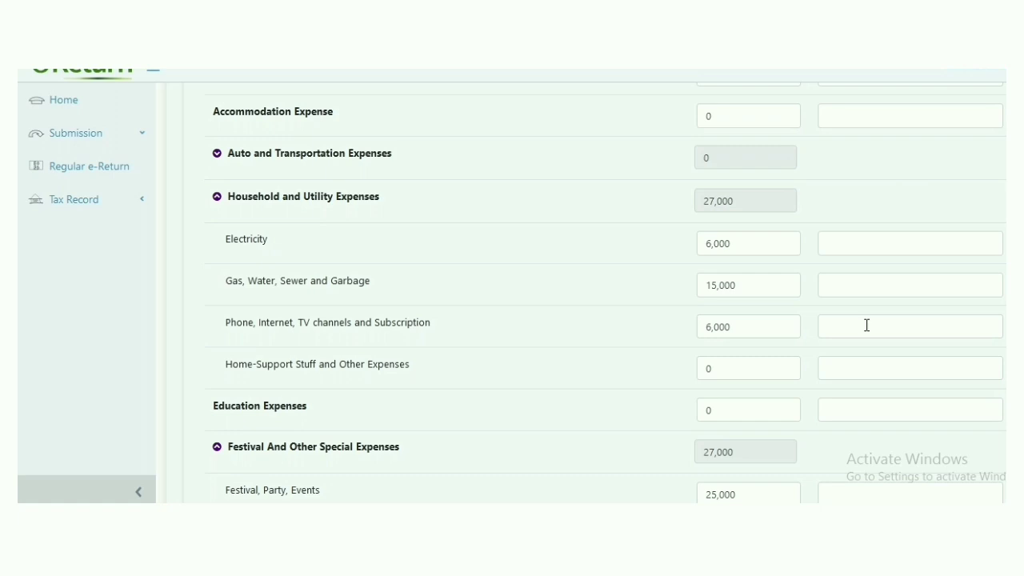
{"action": "scroll", "coordinate": [867, 326], "scroll_direction": "down", "scroll_amount": 8}
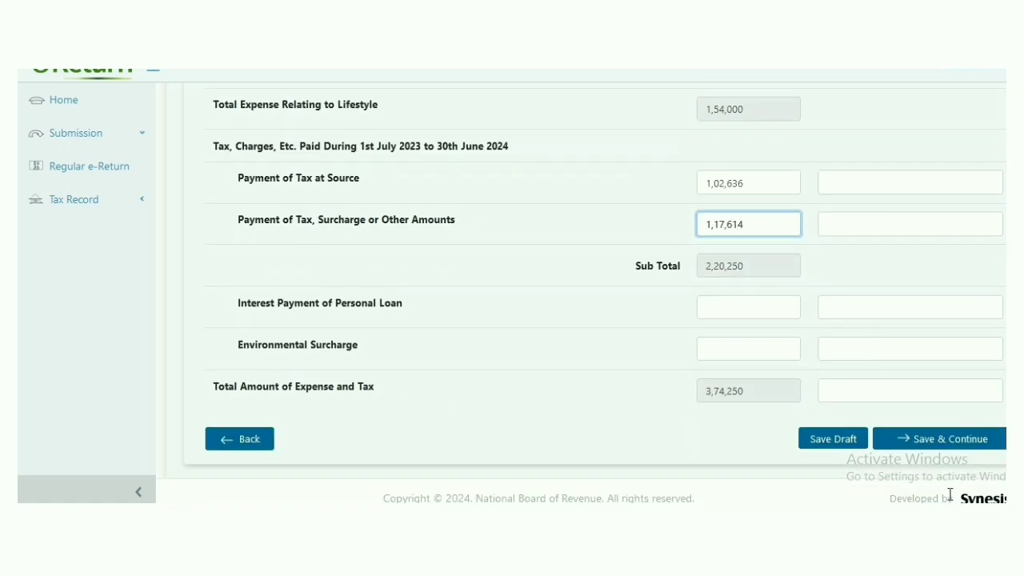
{"action": "left_click", "coordinate": [906, 443]}
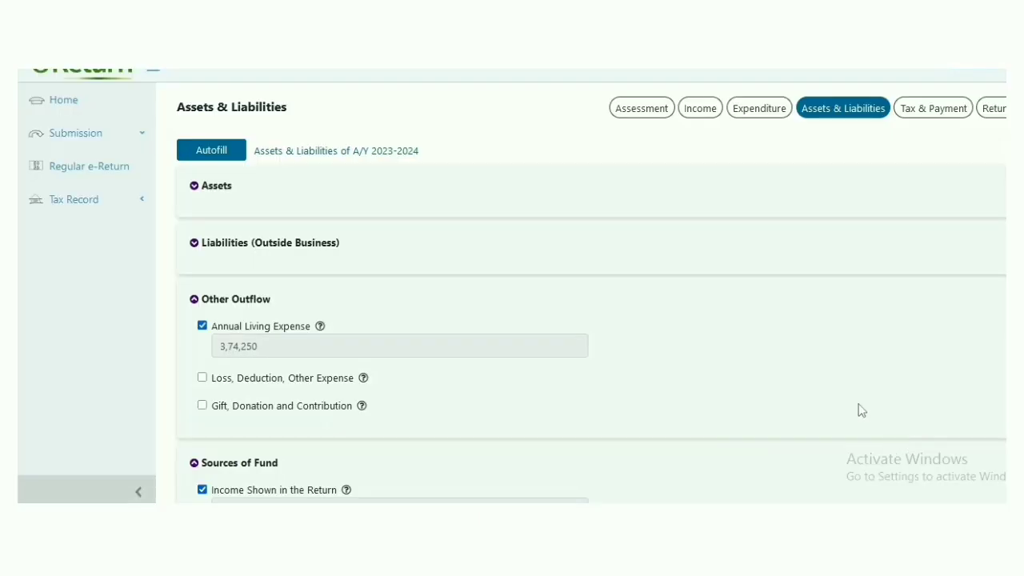
Expand the Assets section on the Assets & Liabilities page
{"action": "left_click", "coordinate": [755, 117]}
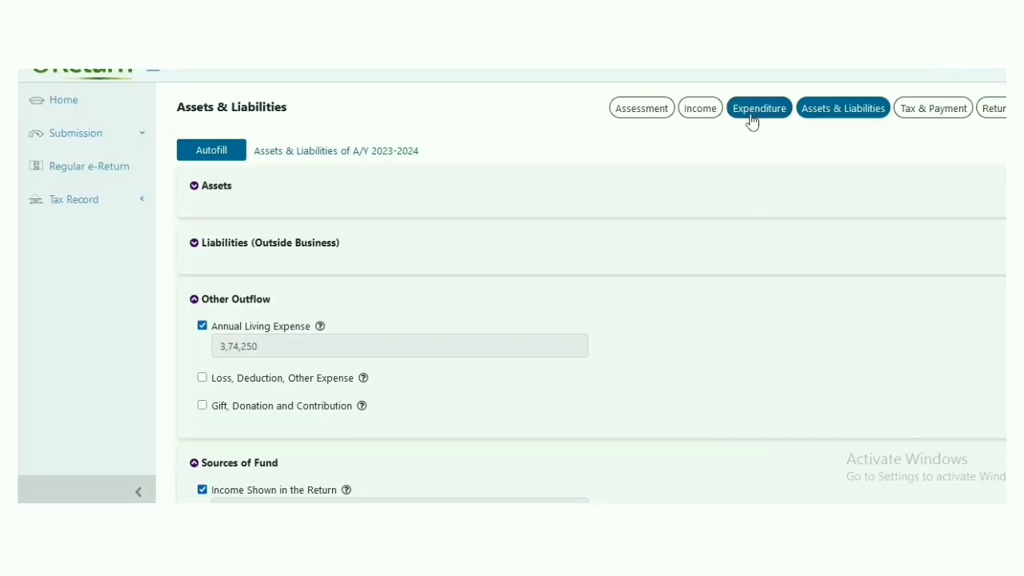
{"action": "left_click", "coordinate": [758, 187]}
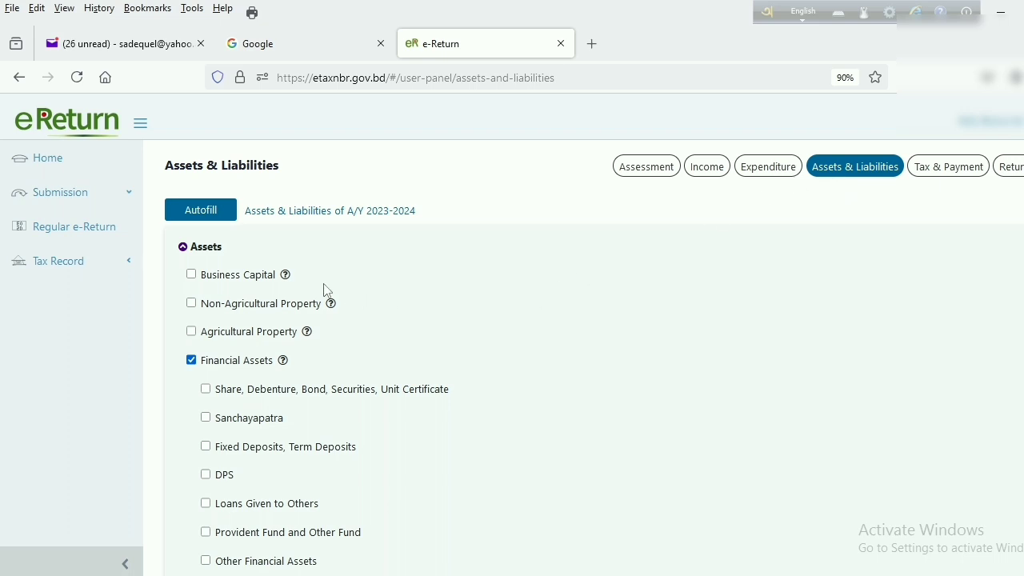
{"action": "left_click", "coordinate": [183, 248]}
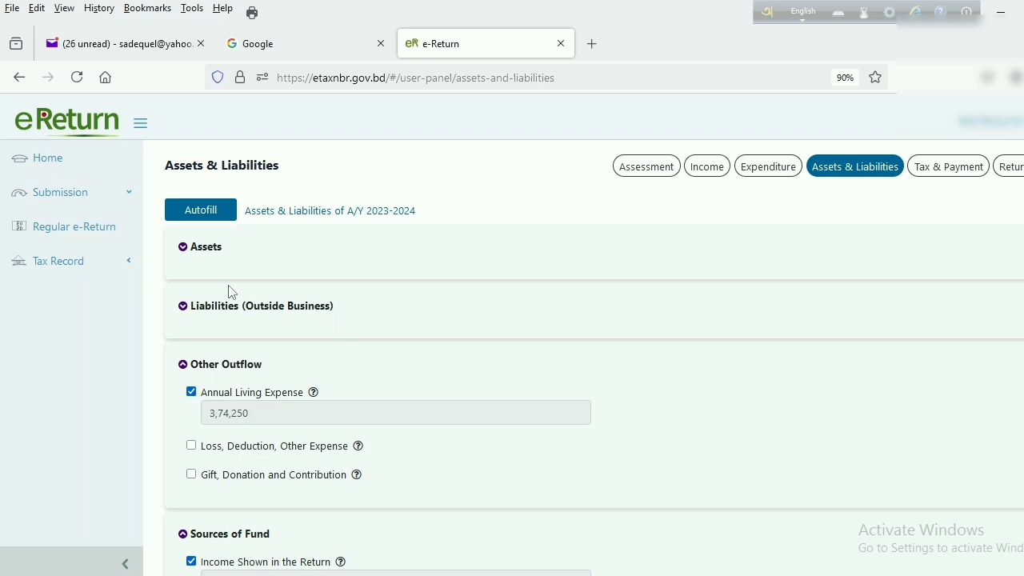
{"action": "left_click", "coordinate": [184, 249]}
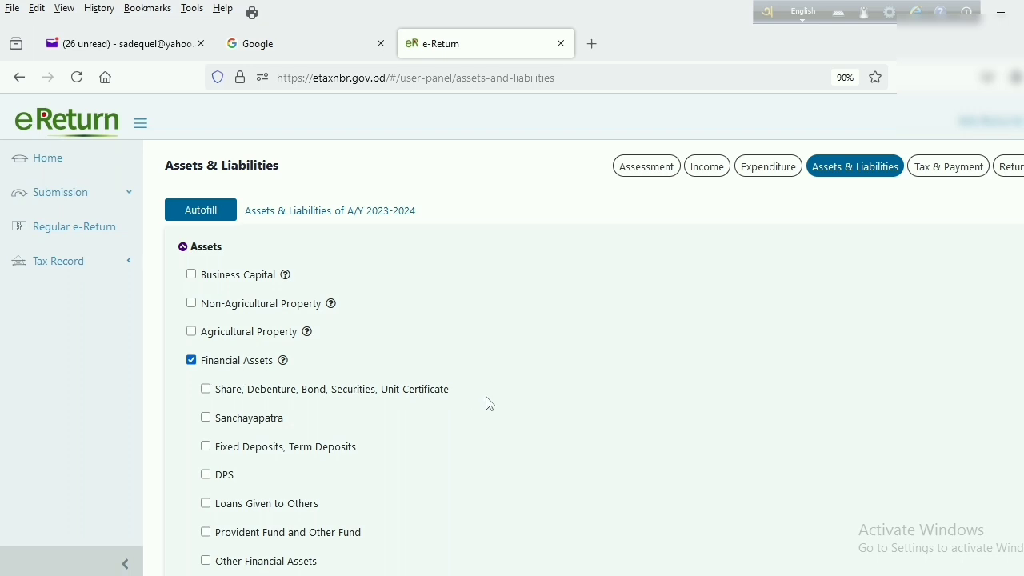
{"action": "scroll", "coordinate": [484, 405], "scroll_direction": "down", "scroll_amount": 5}
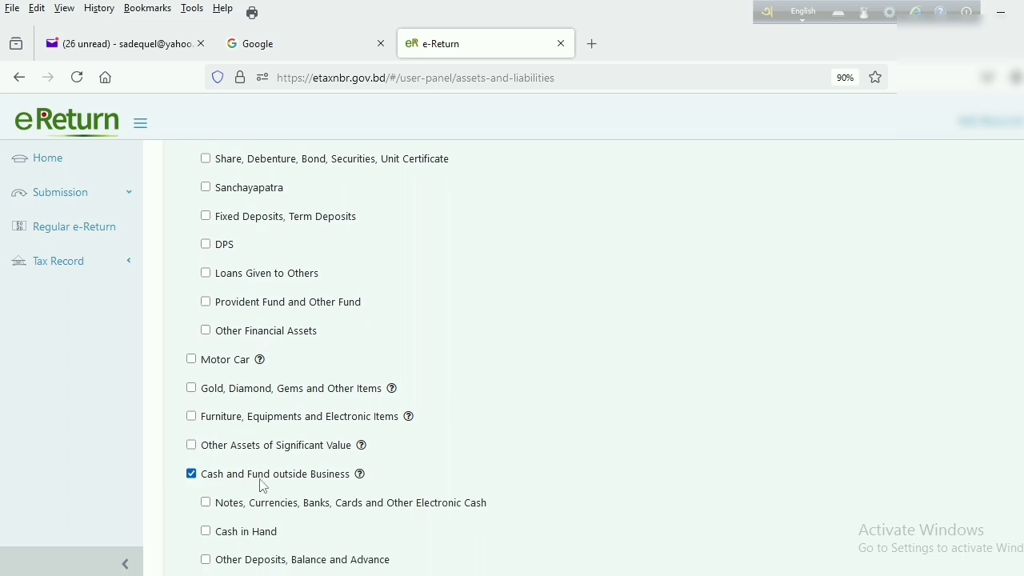
{"action": "scroll", "coordinate": [452, 482], "scroll_direction": "down", "scroll_amount": 3}
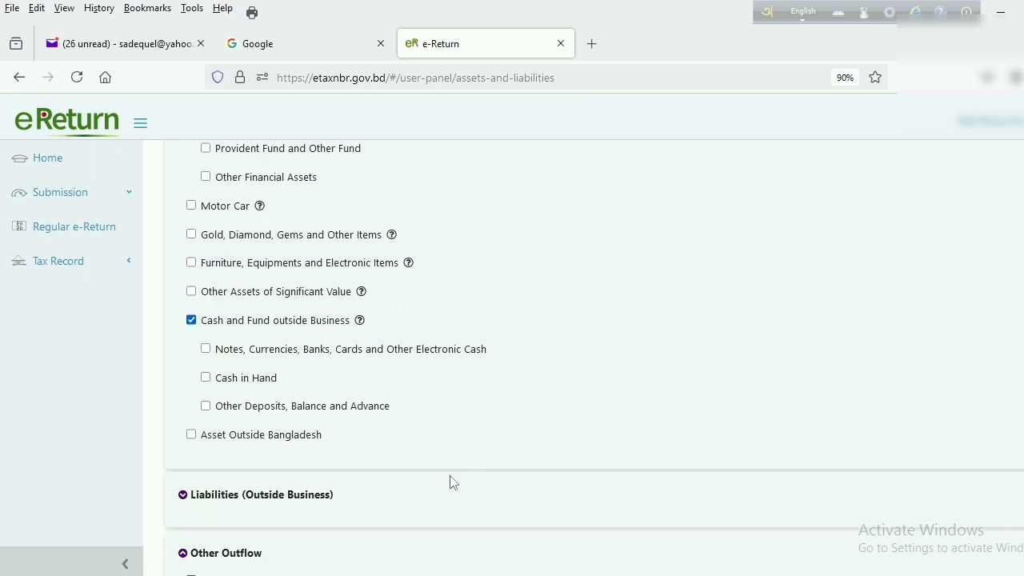
Tick 'Notes, Currencies, Banks, Cards and Other Electronic Cash' and 'Cash in Hand'
{"action": "left_click", "coordinate": [207, 349]}
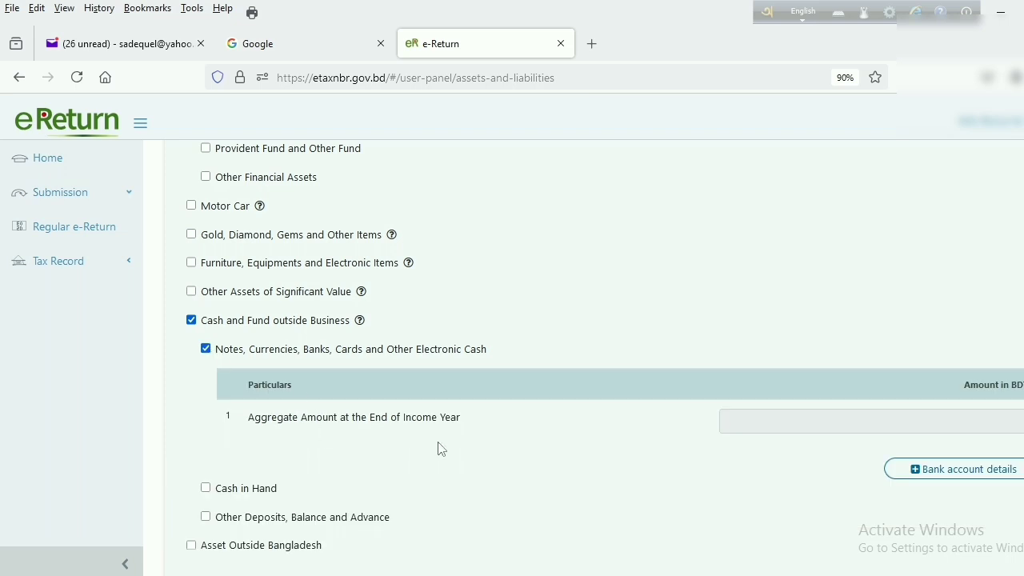
{"action": "scroll", "coordinate": [441, 450], "scroll_direction": "down", "scroll_amount": 1}
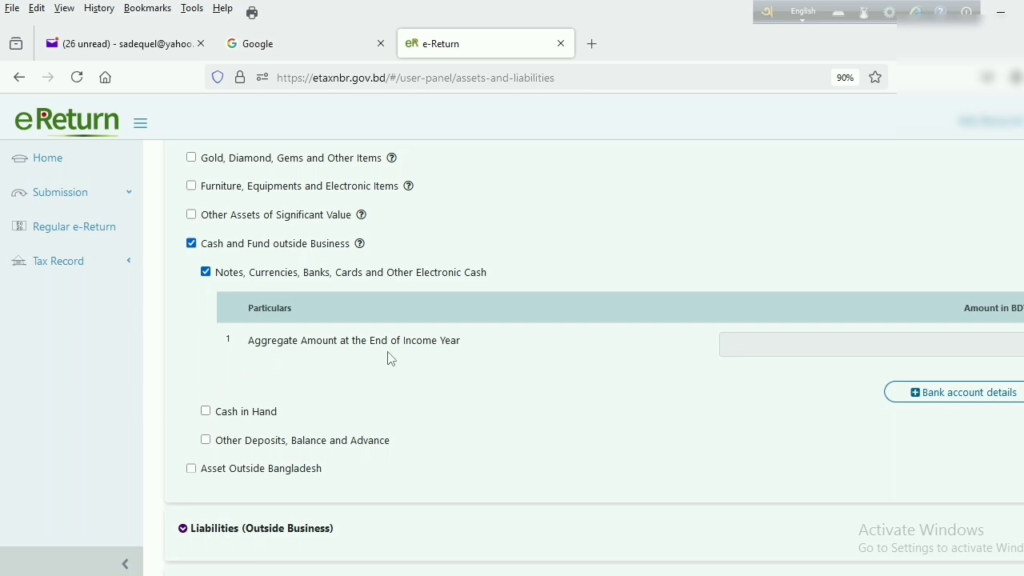
{"action": "left_click", "coordinate": [206, 412]}
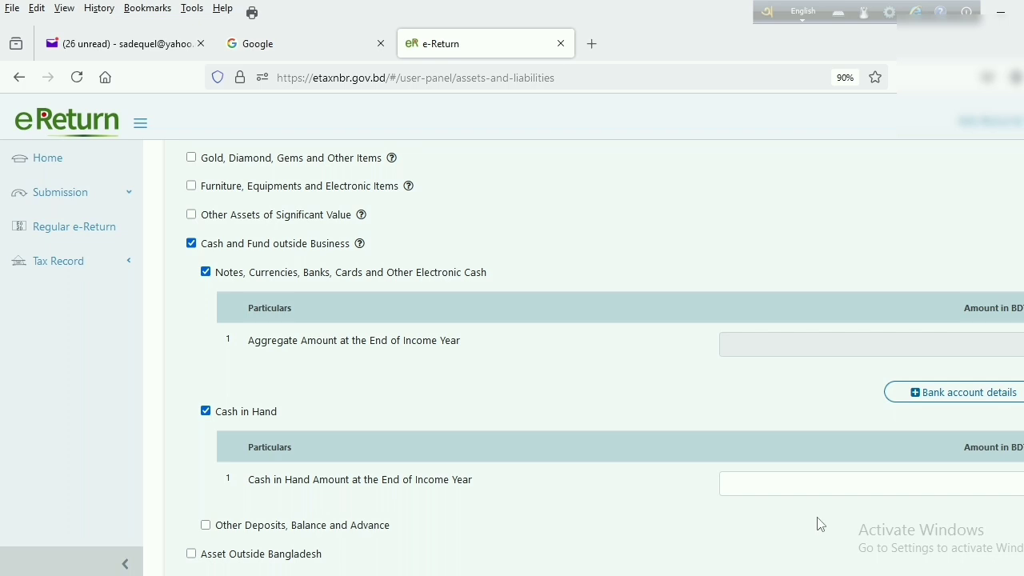
{"action": "scroll", "coordinate": [761, 513], "scroll_direction": "down", "scroll_amount": 3}
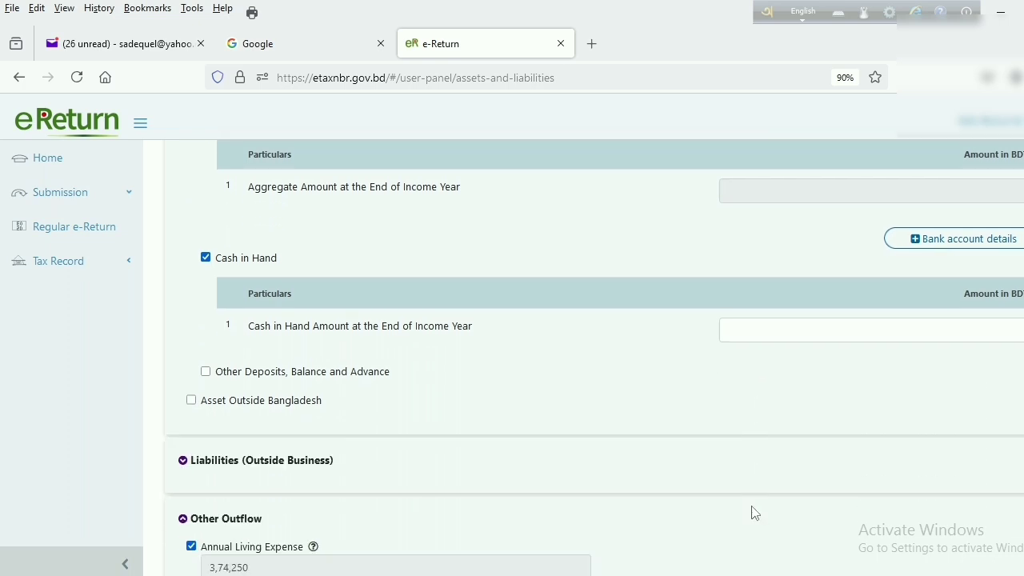
{"action": "scroll", "coordinate": [754, 513], "scroll_direction": "up", "scroll_amount": 10}
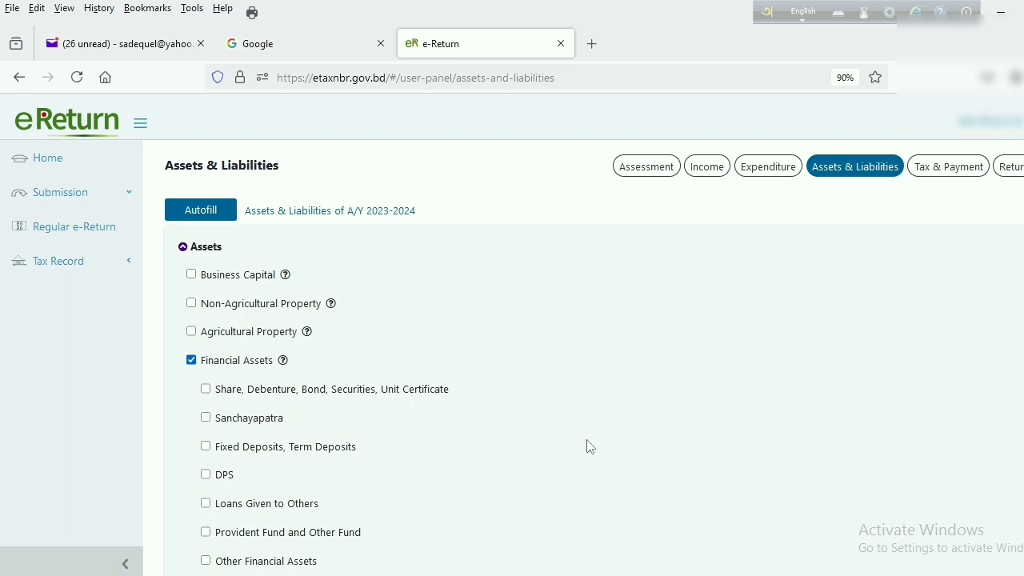
Tick Fixed Deposits, Term Deposits and enter 'Fixed Deposit' at Islami Bank Bangladesh PLC
{"action": "scroll", "coordinate": [586, 446], "scroll_direction": "down", "scroll_amount": 1}
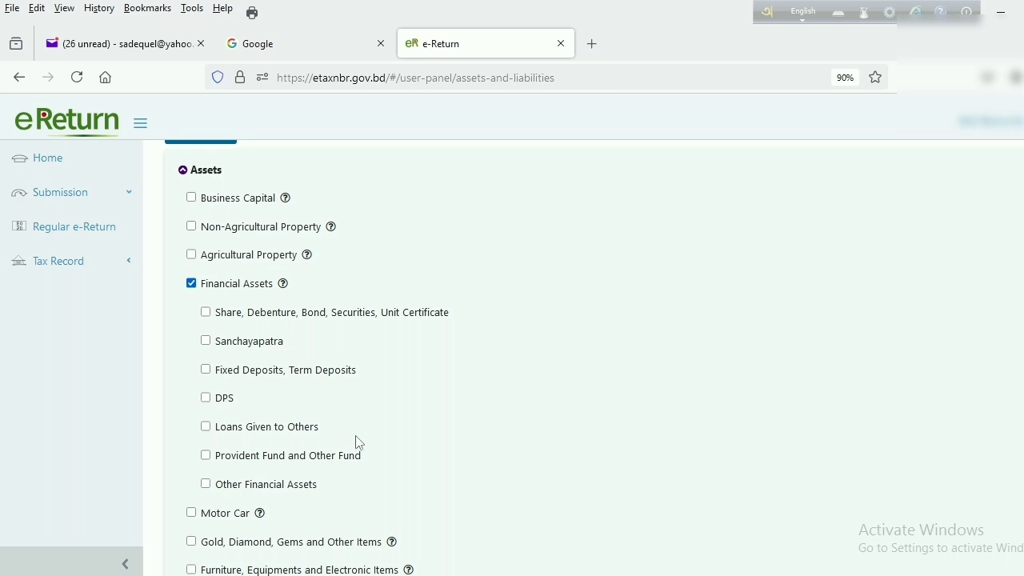
{"action": "left_click", "coordinate": [207, 371]}
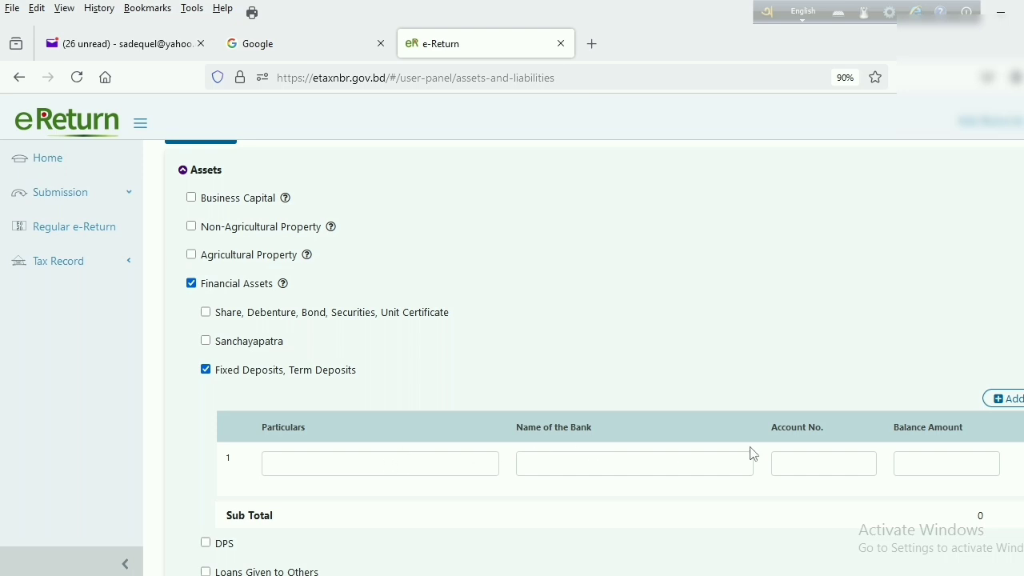
{"action": "left_click", "coordinate": [283, 468]}
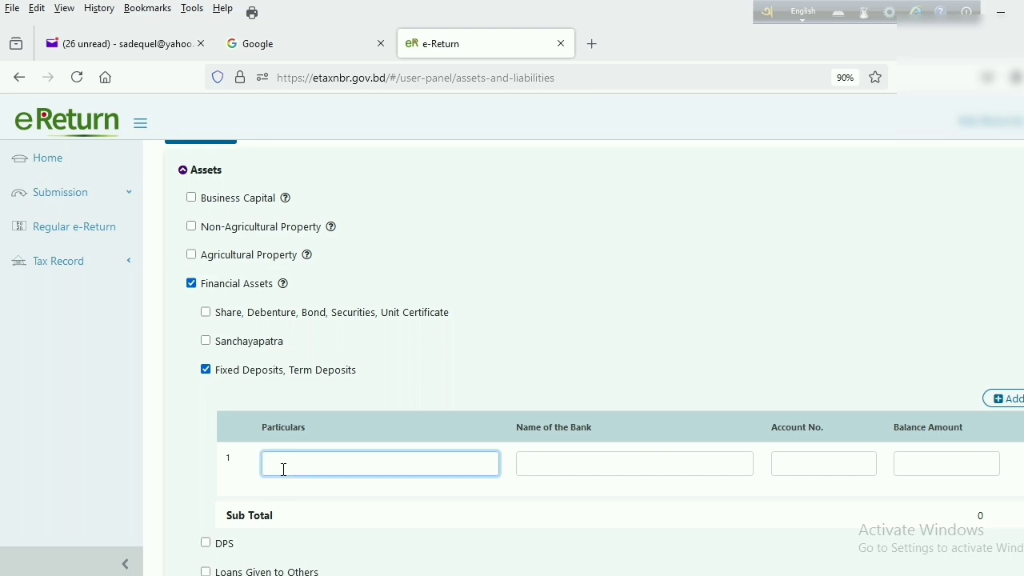
{"action": "type", "text": "Fixed Deposit"}
{"action": "left_click", "coordinate": [523, 466]}
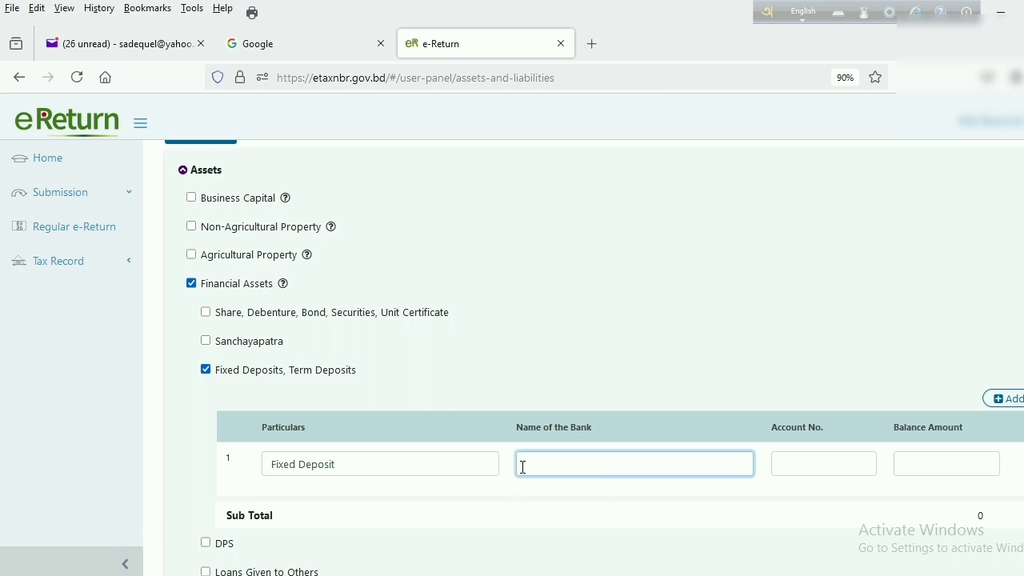
{"action": "type", "text": "Islam"}
{"action": "type", "text": "i Bank "}
{"action": "type", "text": "P"}
{"action": "type", "text": "Bangla"}
{"action": "type", "text": "desh"}
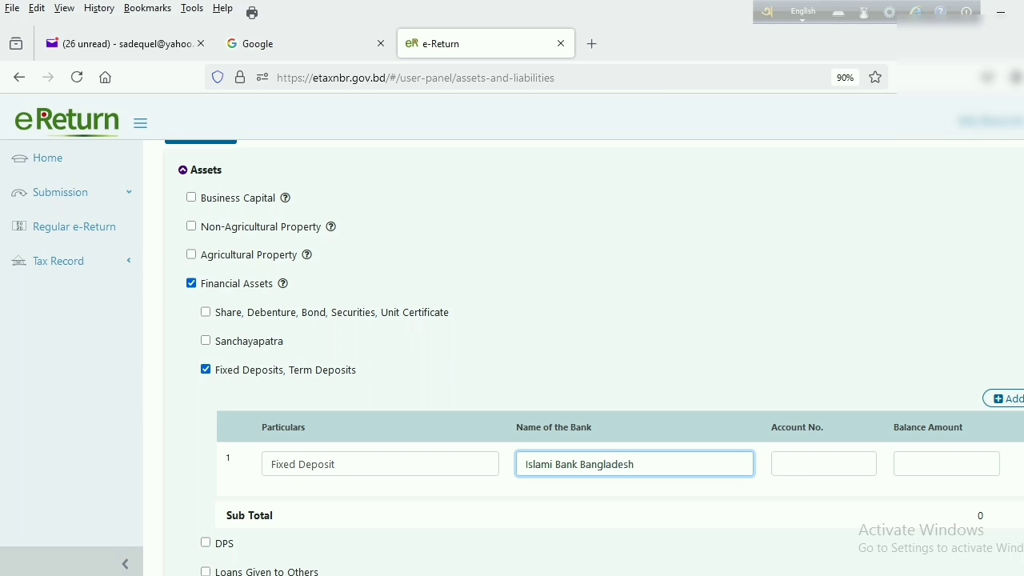
{"action": "type", "text": " PLC"}
{"action": "left_click", "coordinate": [786, 457]}
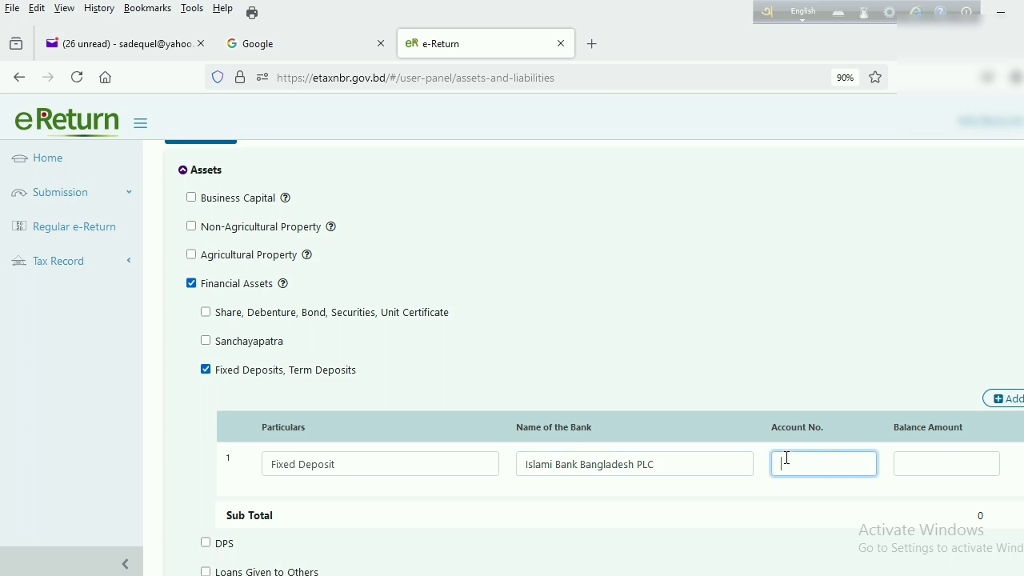
{"action": "left_click", "coordinate": [295, 572]}
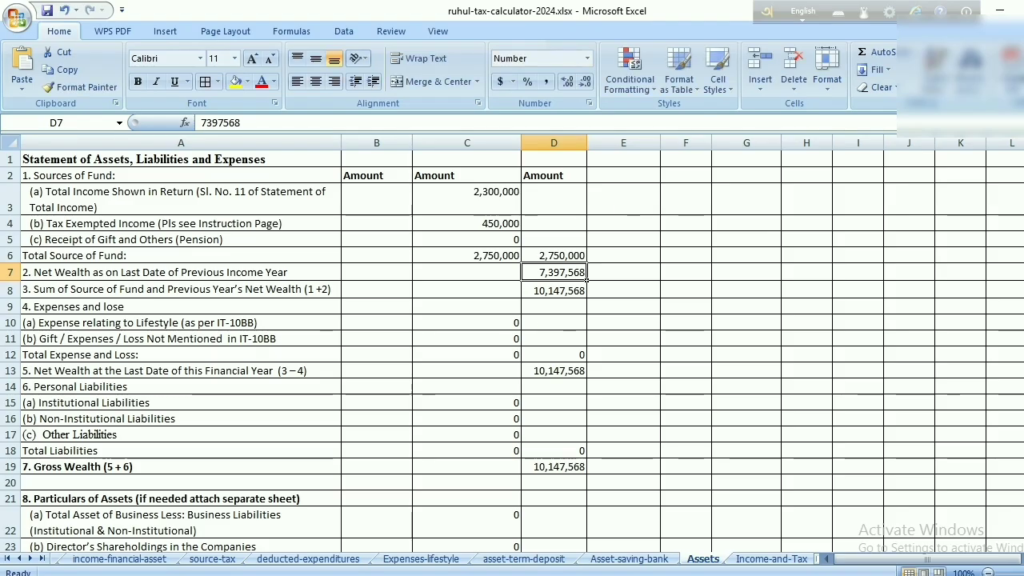
{"action": "key", "text": "alt+Tab"}
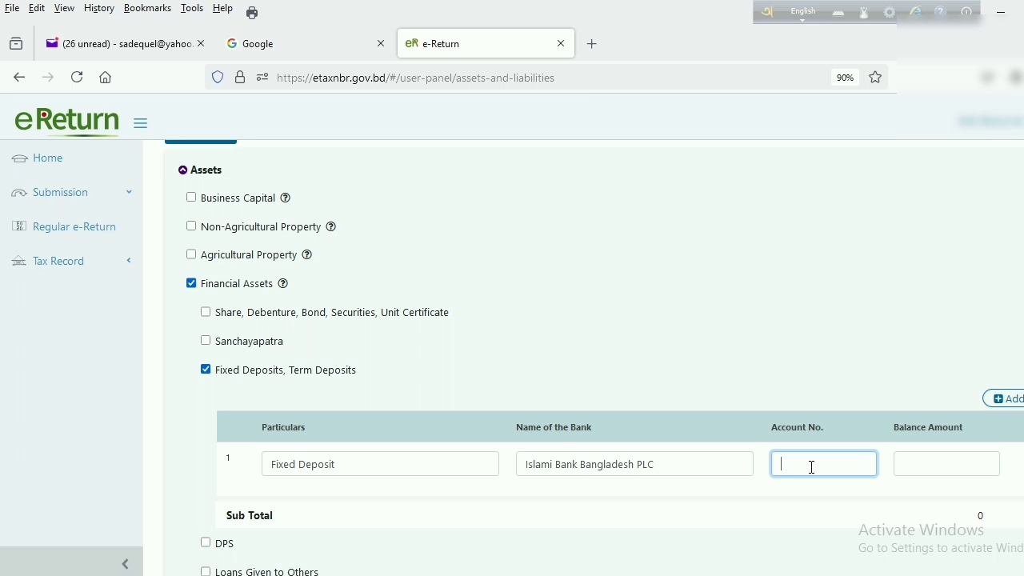
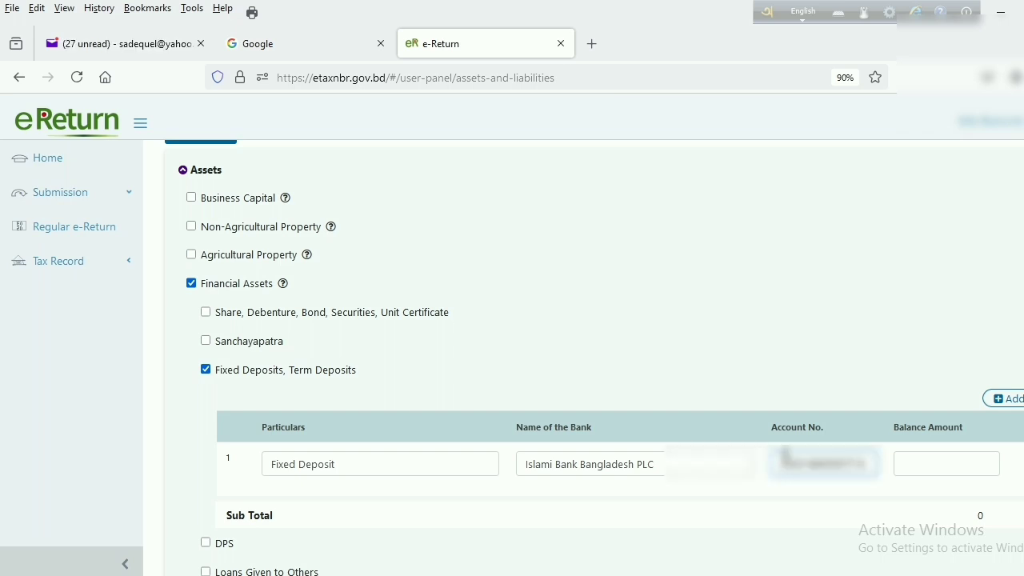
Enter the fixed deposit's account number and a 9,71,034 balance, bringing the Sub Total to 9,71,034
{"action": "left_click", "coordinate": [940, 463]}
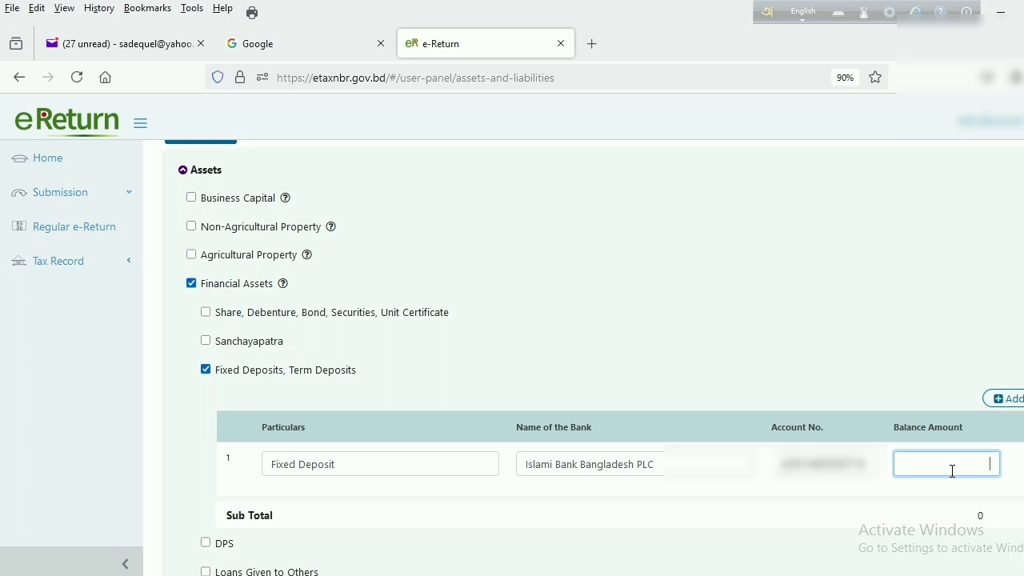
{"action": "type", "text": "9,71,034"}
{"action": "scroll", "coordinate": [784, 480], "scroll_direction": "down", "scroll_amount": 2}
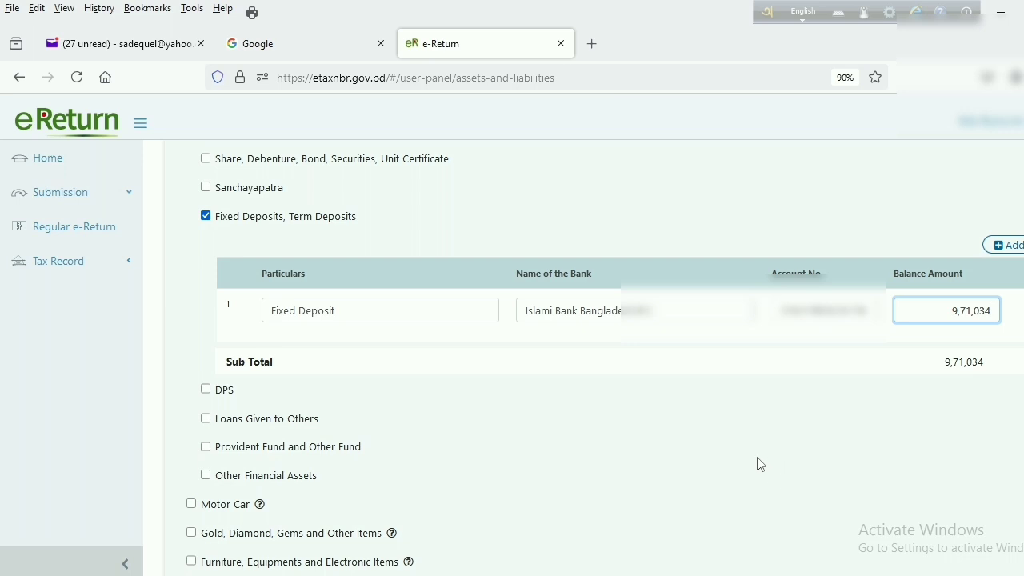
Enter 0 as the Cash in Hand amount at the end of the income year
{"action": "scroll", "coordinate": [740, 460], "scroll_direction": "down", "scroll_amount": 2}
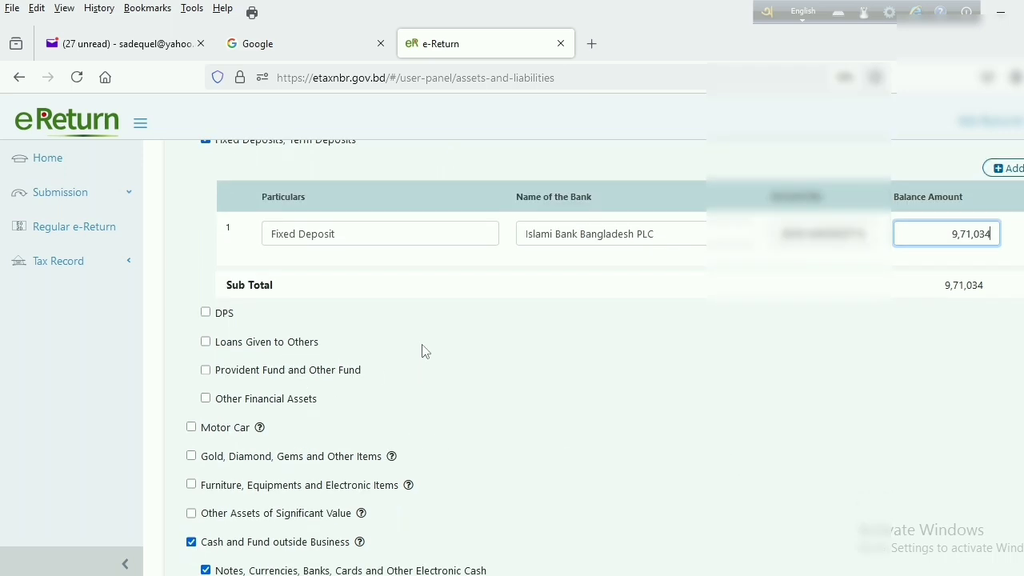
{"action": "scroll", "coordinate": [424, 352], "scroll_direction": "down", "scroll_amount": 4}
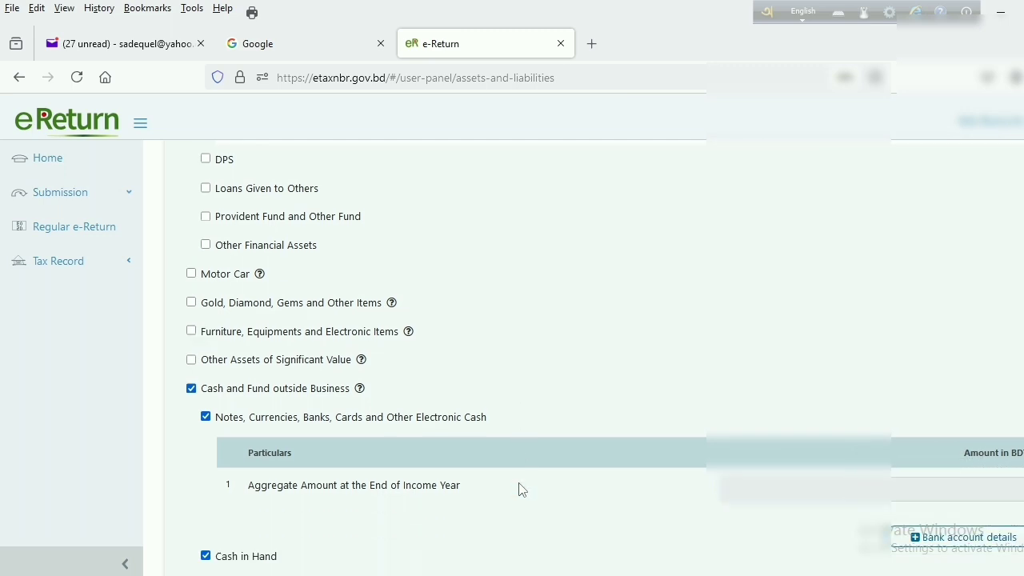
{"action": "scroll", "coordinate": [628, 507], "scroll_direction": "down", "scroll_amount": 2}
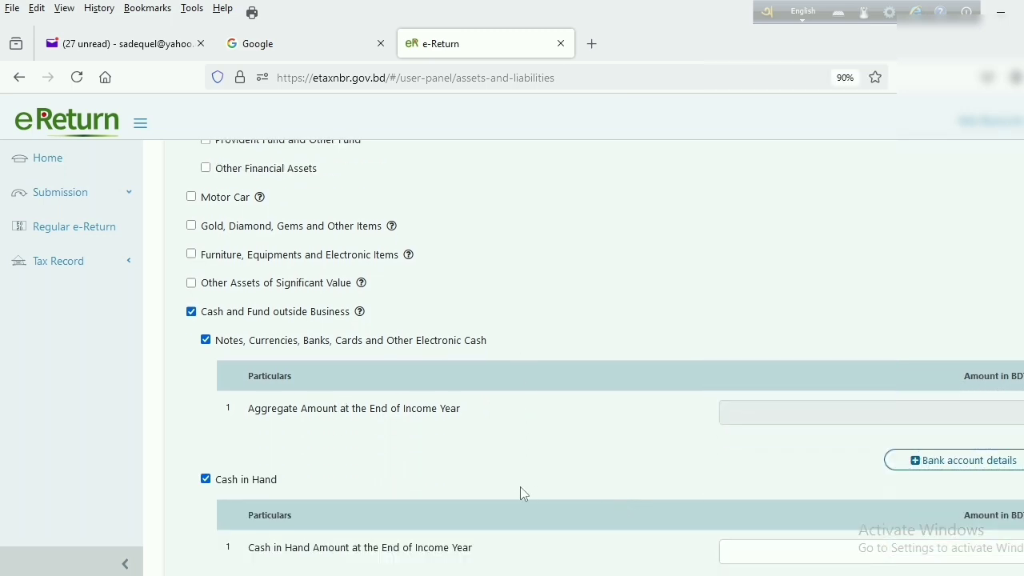
{"action": "scroll", "coordinate": [520, 492], "scroll_direction": "down", "scroll_amount": 2}
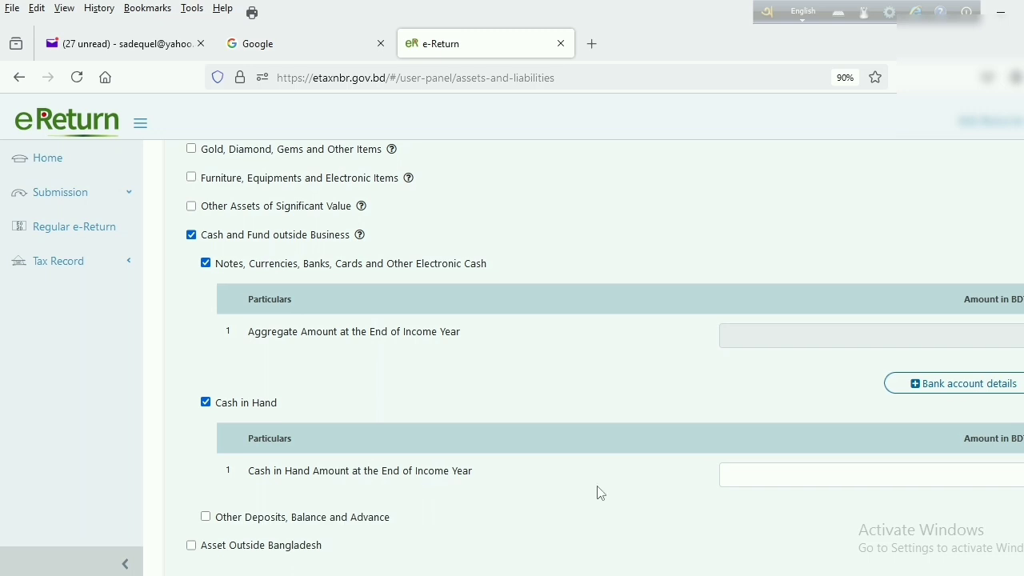
{"action": "left_click", "coordinate": [826, 474]}
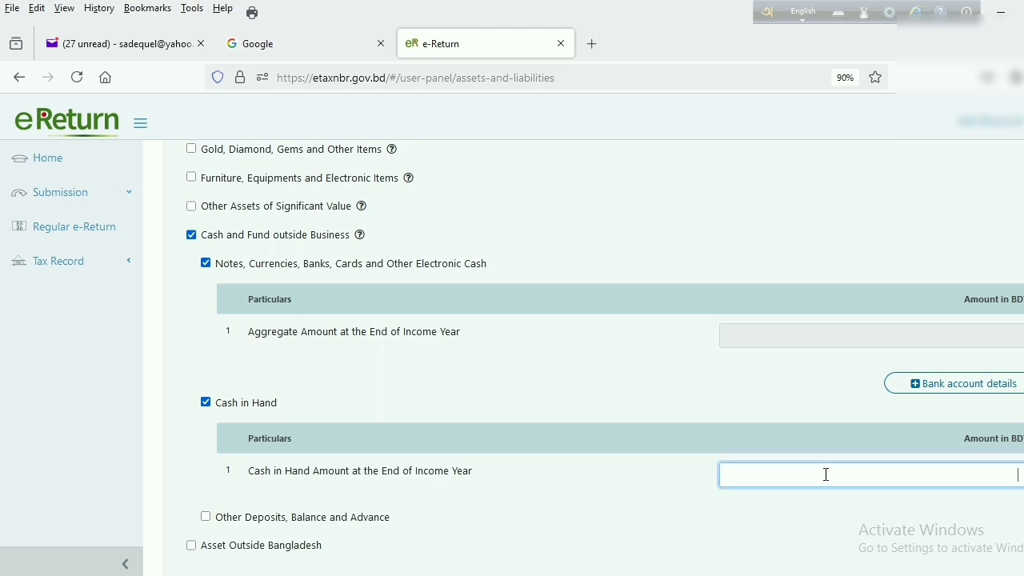
{"action": "type", "text": "0"}
{"action": "scroll", "coordinate": [713, 526], "scroll_direction": "down", "scroll_amount": 3}
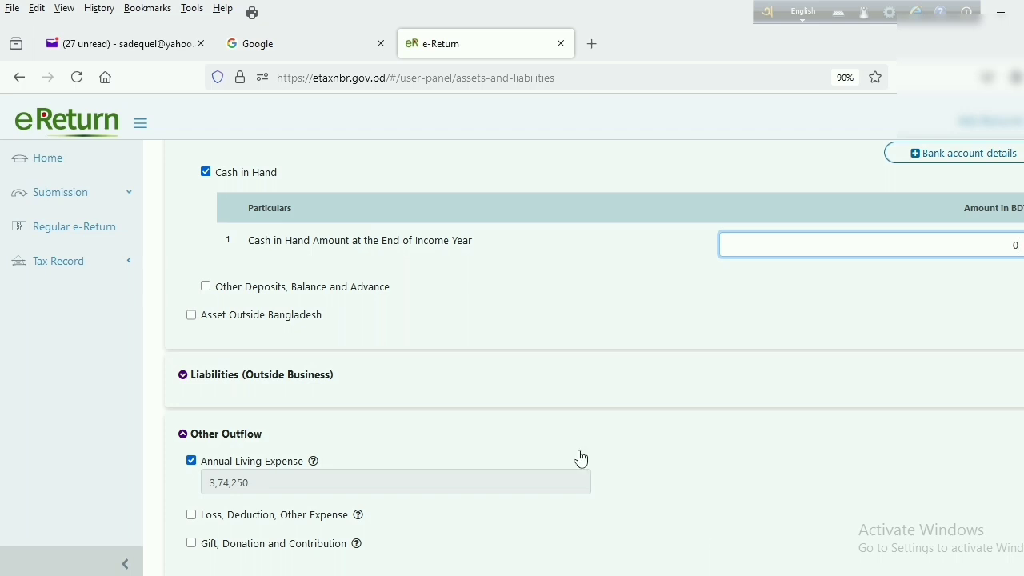
{"action": "scroll", "coordinate": [579, 457], "scroll_direction": "down", "scroll_amount": 1}
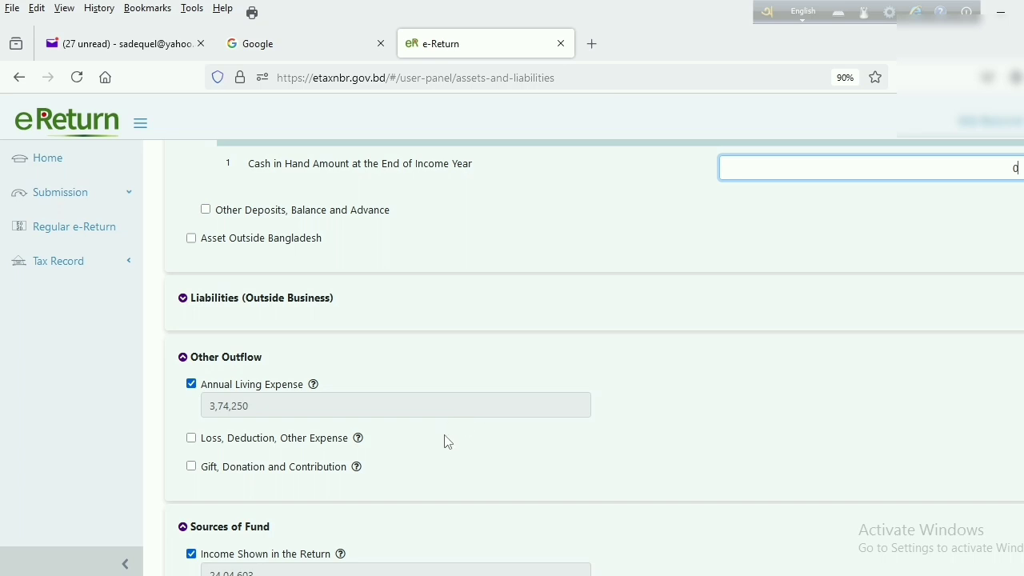
{"action": "scroll", "coordinate": [393, 451], "scroll_direction": "down", "scroll_amount": 2}
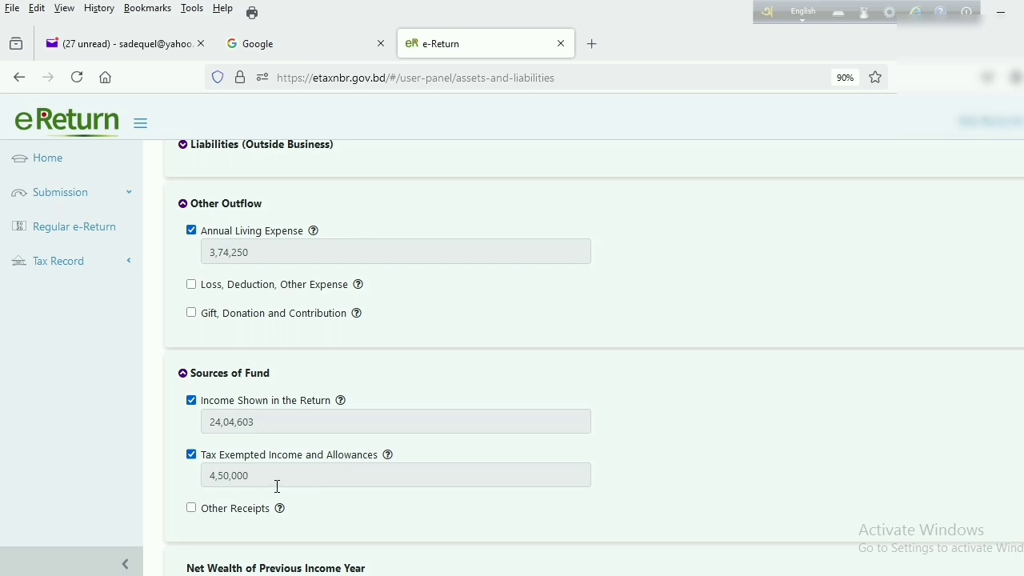
{"action": "scroll", "coordinate": [315, 486], "scroll_direction": "down", "scroll_amount": 4}
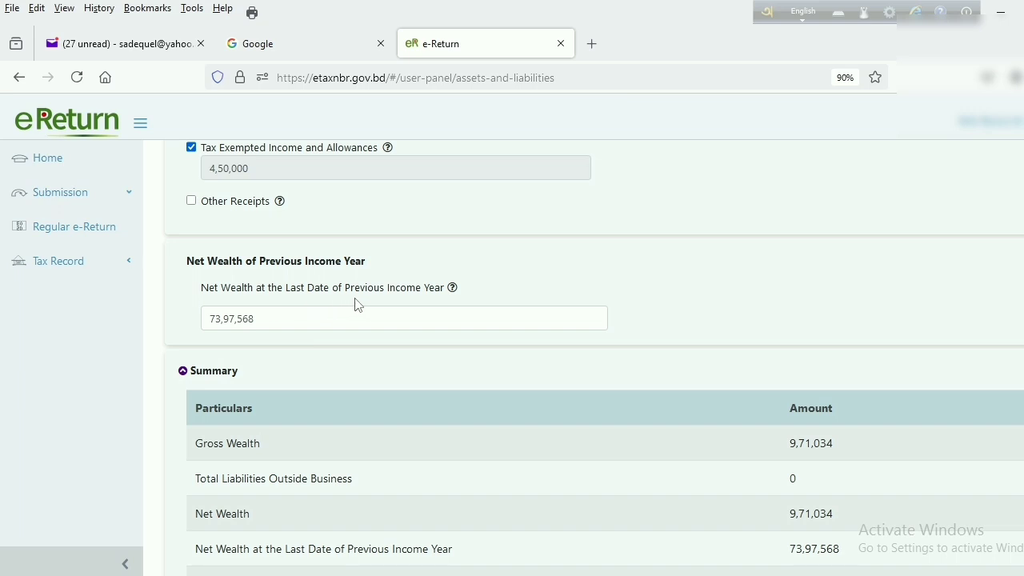
{"action": "left_click", "coordinate": [311, 320]}
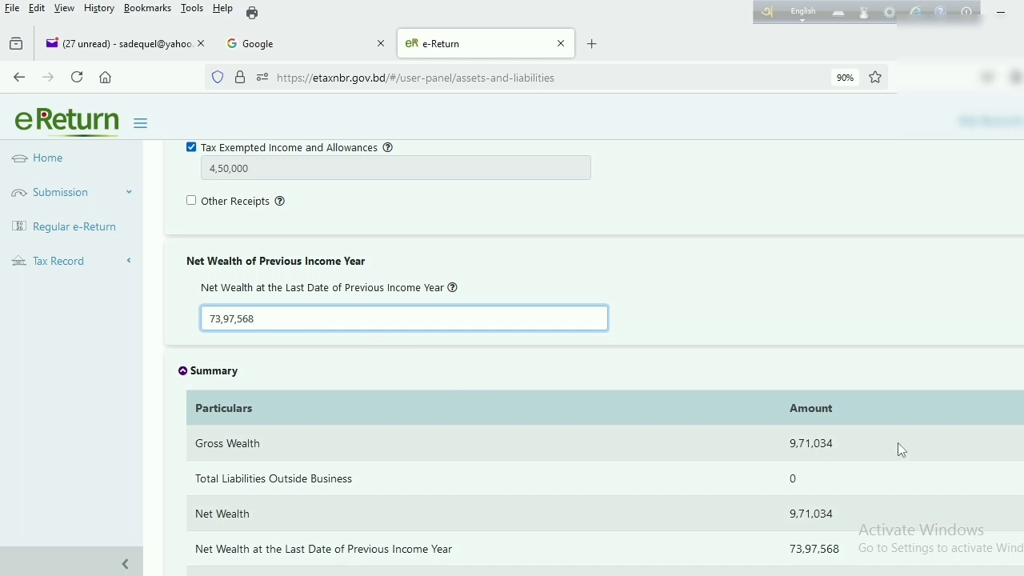
{"action": "scroll", "coordinate": [897, 442], "scroll_direction": "down", "scroll_amount": 4}
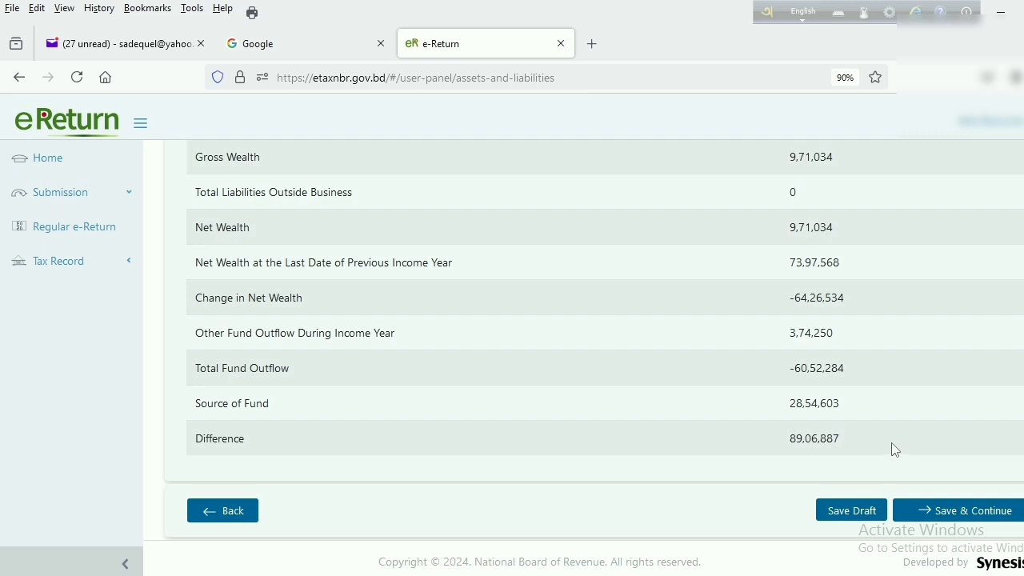
{"action": "scroll", "coordinate": [895, 449], "scroll_direction": "up", "scroll_amount": 3}
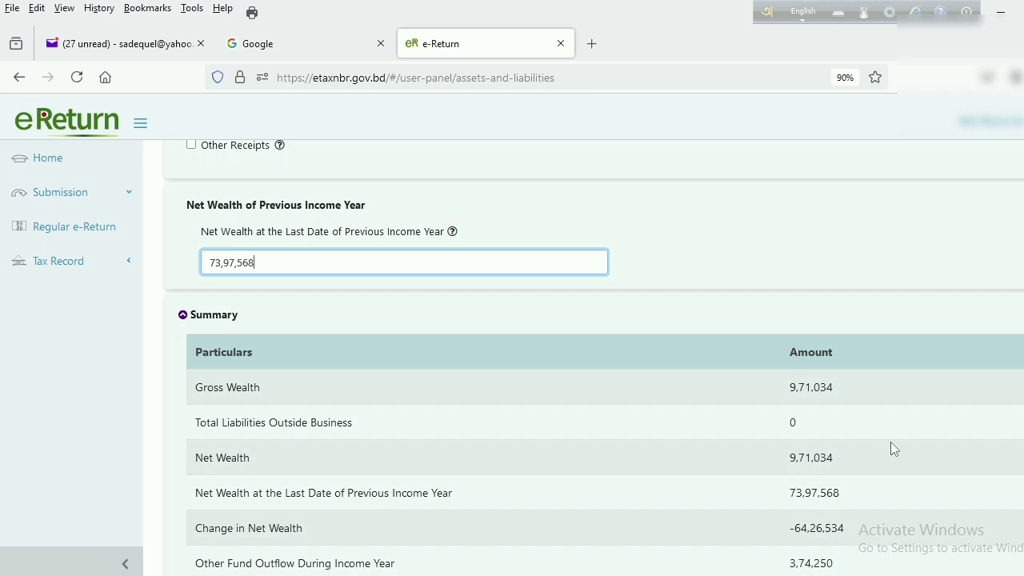
{"action": "scroll", "coordinate": [890, 442], "scroll_direction": "up", "scroll_amount": 5}
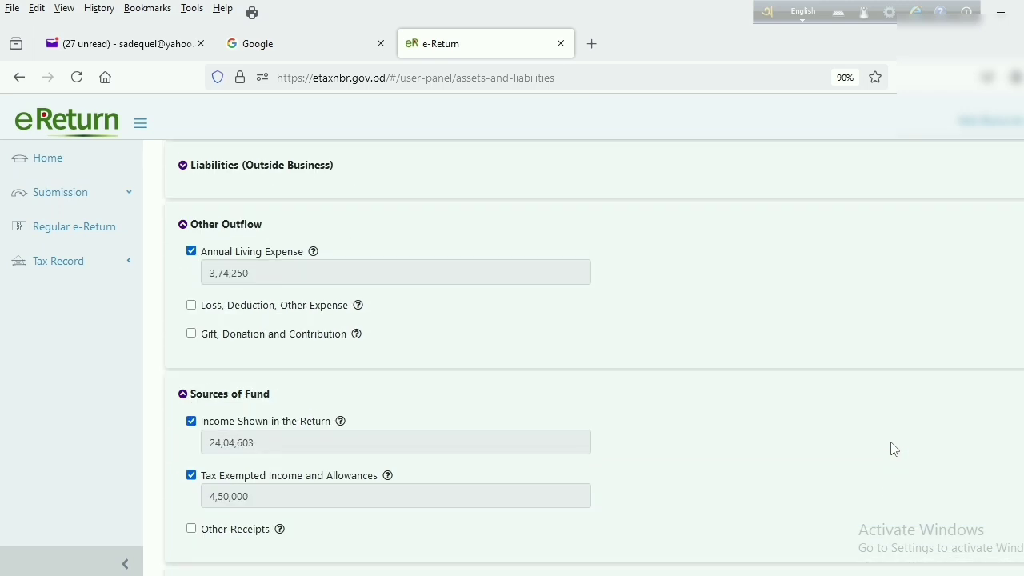
{"action": "scroll", "coordinate": [894, 449], "scroll_direction": "up", "scroll_amount": 2}
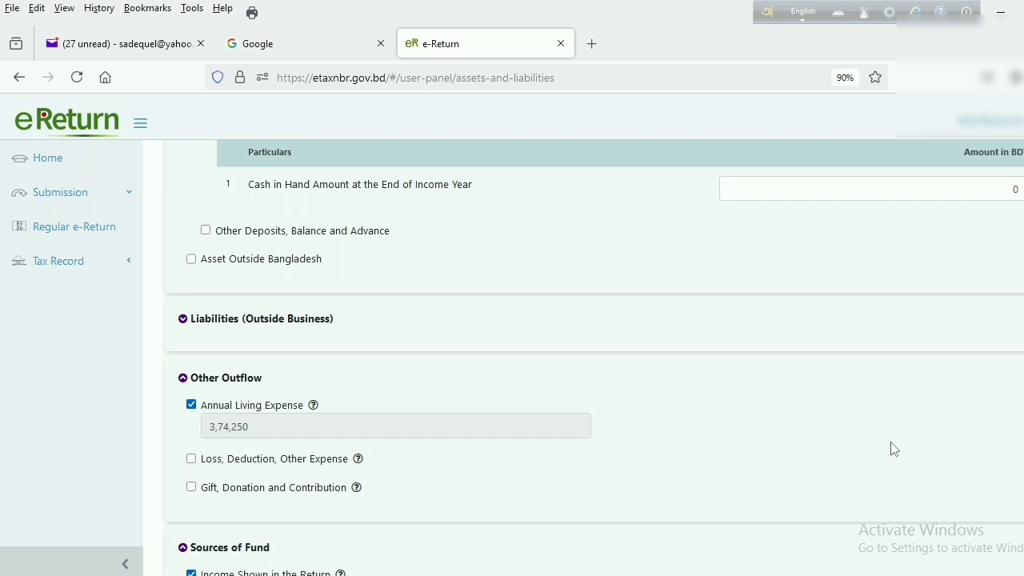
{"action": "scroll", "coordinate": [885, 448], "scroll_direction": "down", "scroll_amount": 1}
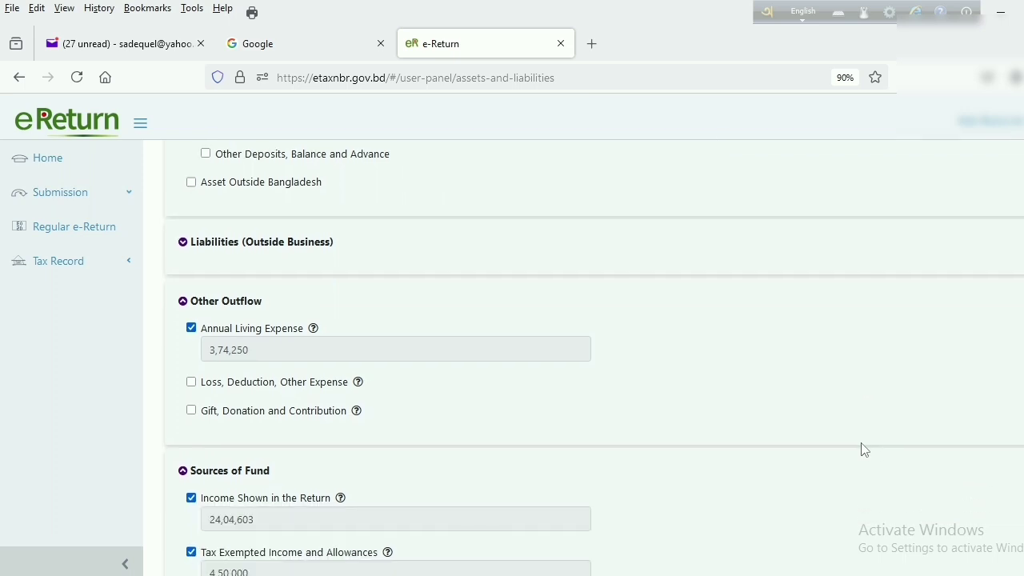
{"action": "scroll", "coordinate": [706, 446], "scroll_direction": "up", "scroll_amount": 2}
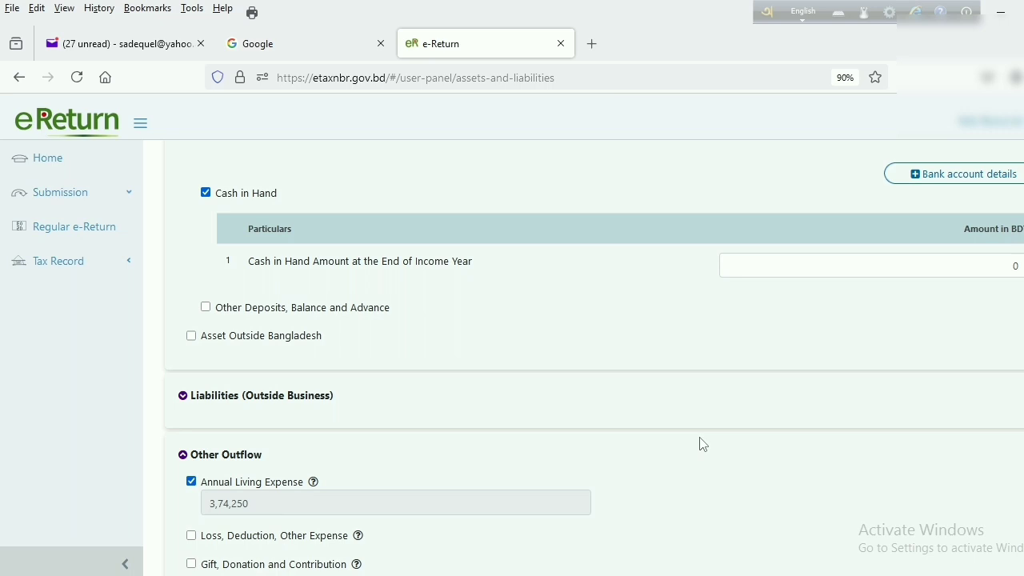
{"action": "scroll", "coordinate": [702, 445], "scroll_direction": "up", "scroll_amount": 1}
{"action": "scroll", "coordinate": [702, 445], "scroll_direction": "up", "scroll_amount": 1}
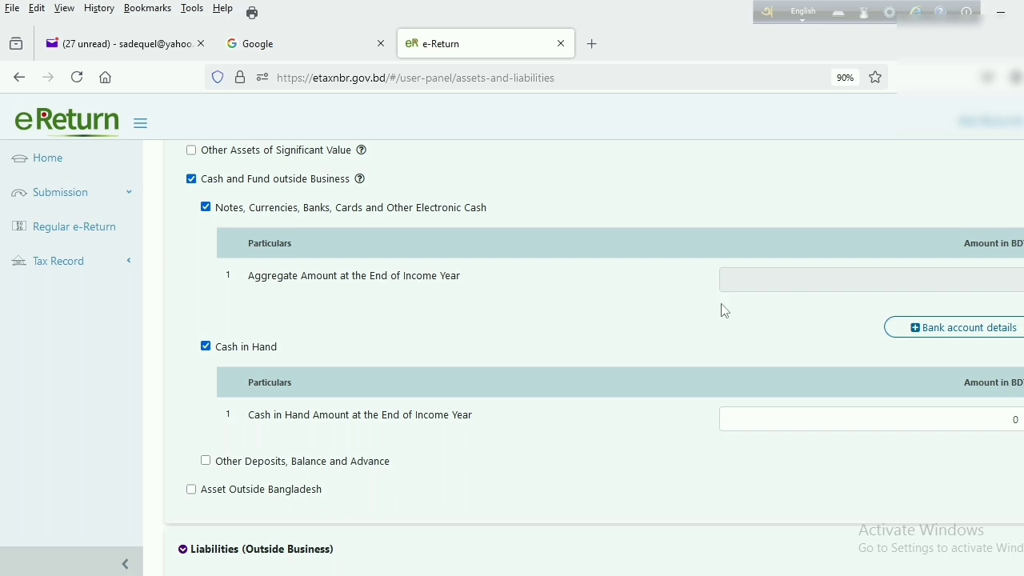
Add a first entry of type Bank Account in the bank account details table
{"action": "left_click", "coordinate": [944, 336]}
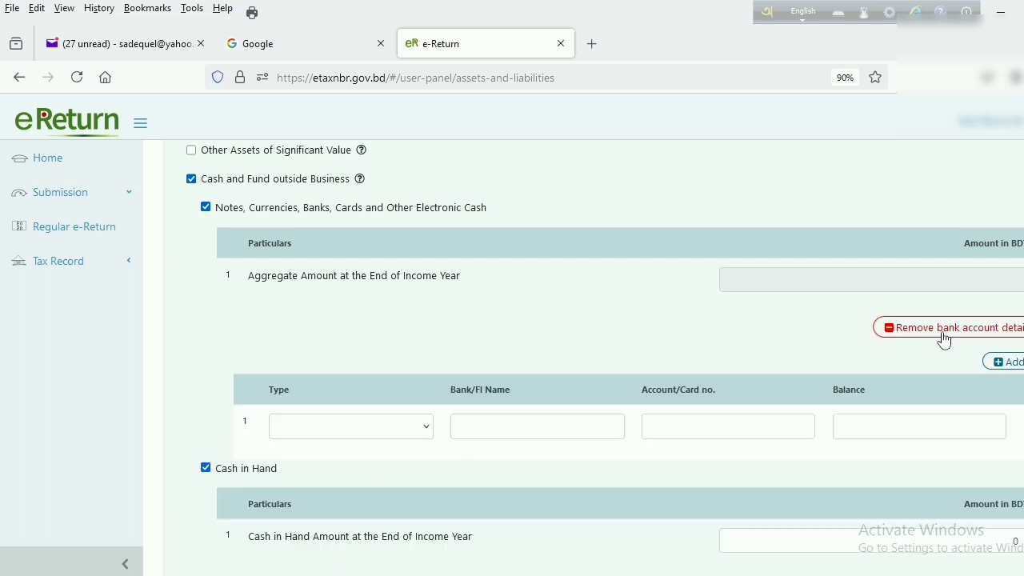
{"action": "left_click", "coordinate": [428, 431]}
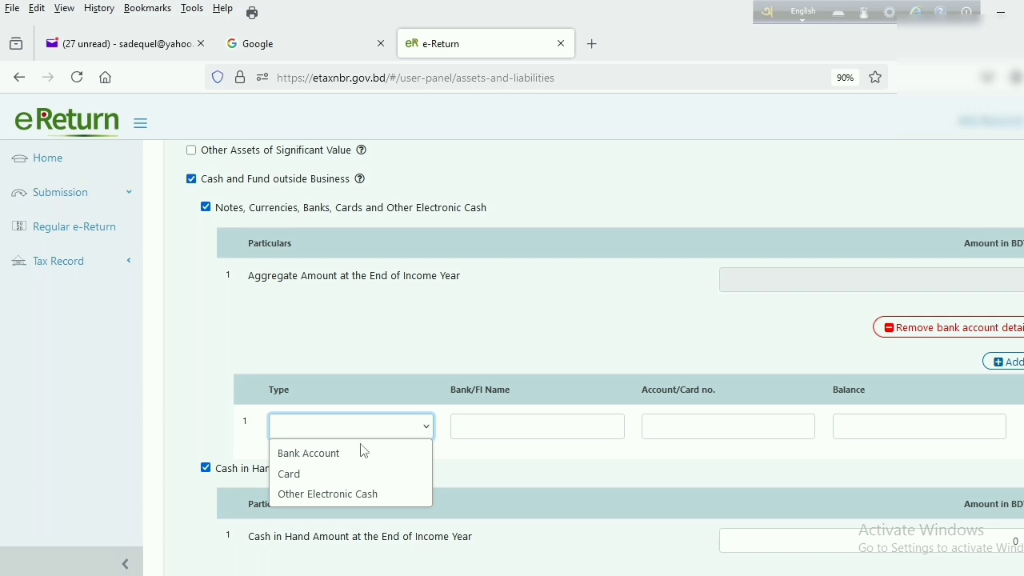
{"action": "left_click", "coordinate": [345, 452]}
{"action": "left_click", "coordinate": [506, 430]}
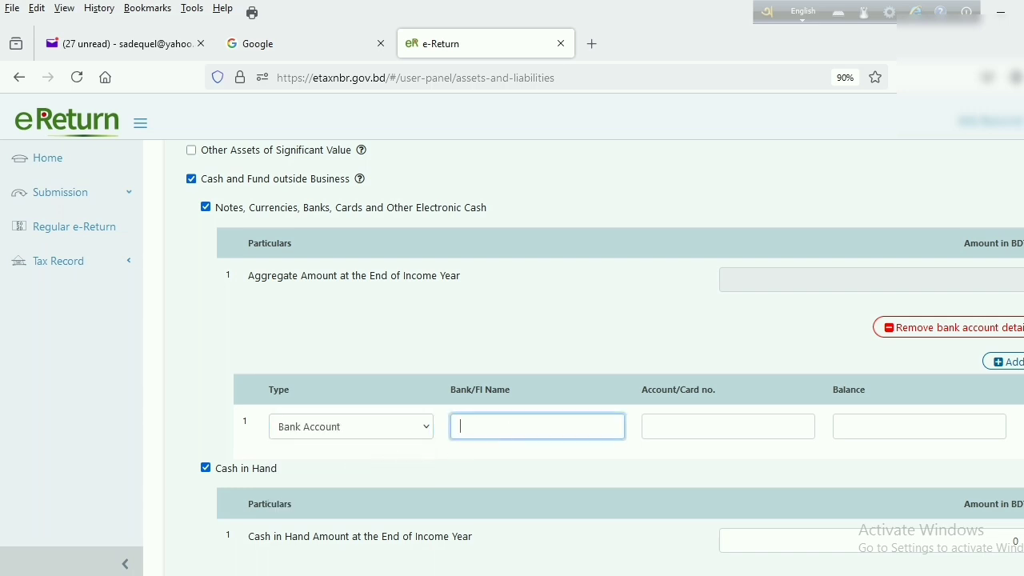
{"action": "scroll", "coordinate": [771, 432], "scroll_direction": "down", "scroll_amount": 4}
{"action": "scroll", "coordinate": [771, 433], "scroll_direction": "down", "scroll_amount": 7}
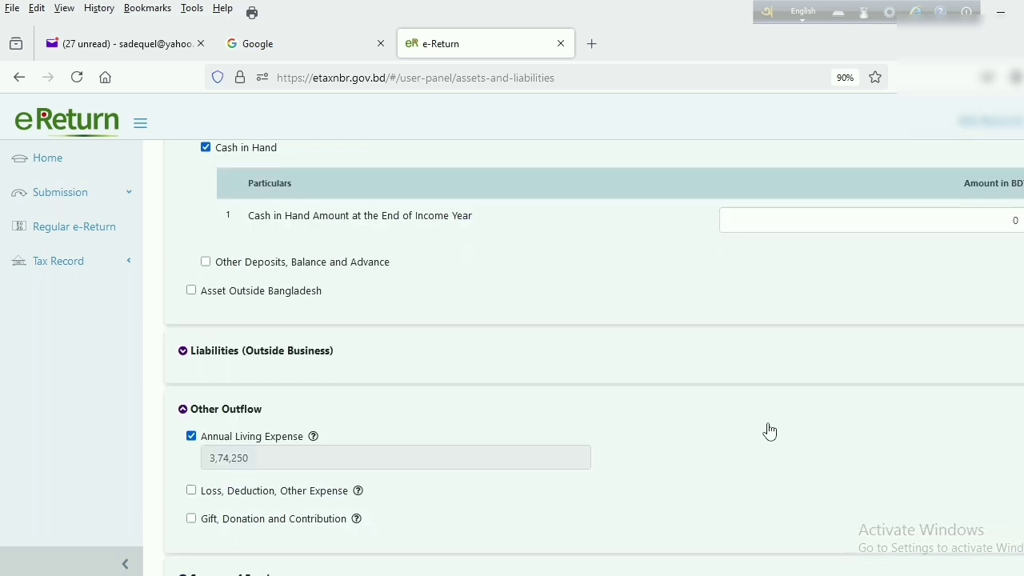
{"action": "scroll", "coordinate": [766, 430], "scroll_direction": "down", "scroll_amount": 4}
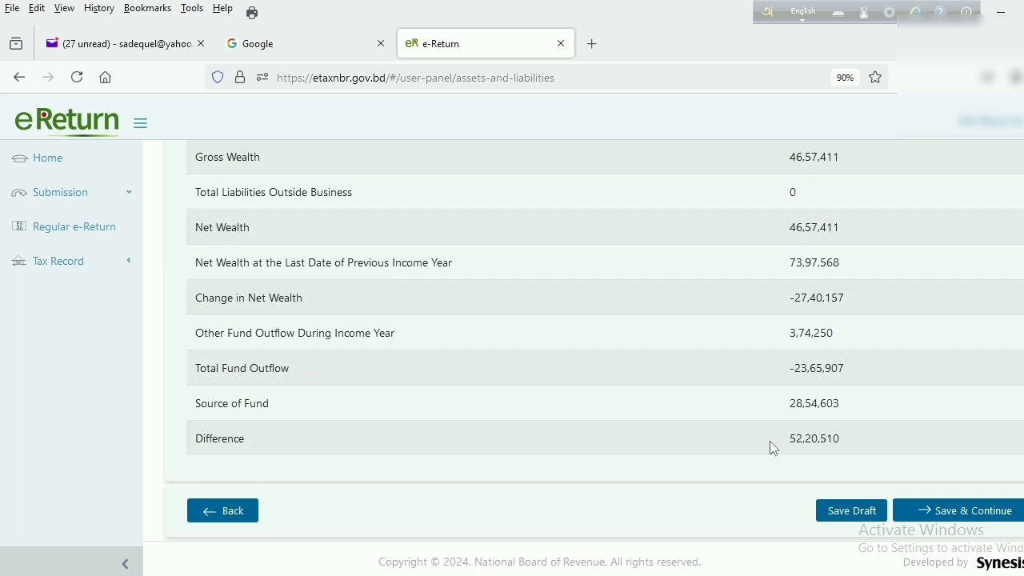
Save the Assets & Liabilities page as a draft
{"action": "scroll", "coordinate": [770, 441], "scroll_direction": "up", "scroll_amount": 4}
{"action": "scroll", "coordinate": [769, 442], "scroll_direction": "up", "scroll_amount": 5}
{"action": "scroll", "coordinate": [763, 445], "scroll_direction": "up", "scroll_amount": 15}
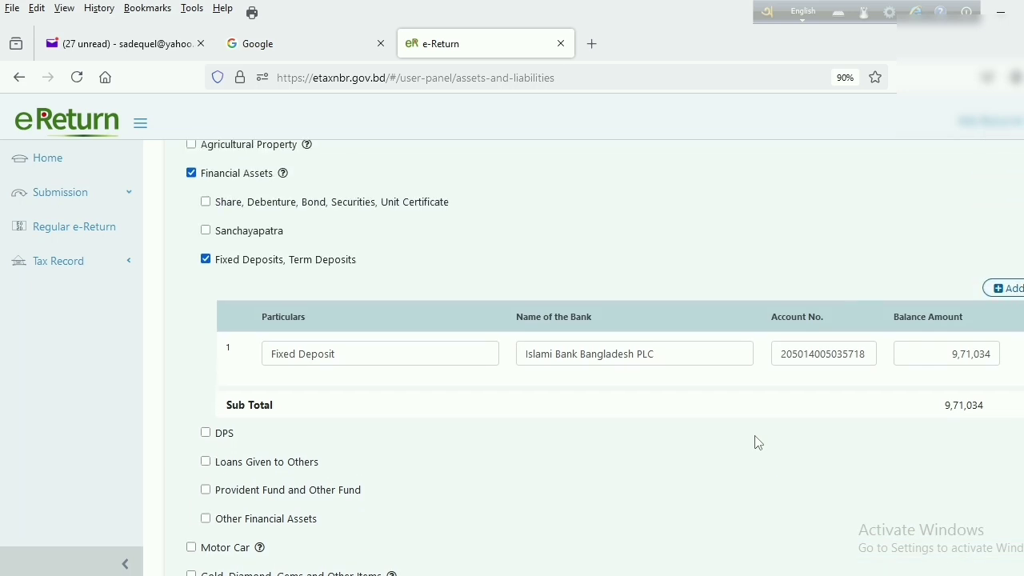
{"action": "scroll", "coordinate": [757, 442], "scroll_direction": "up", "scroll_amount": 2}
{"action": "scroll", "coordinate": [757, 442], "scroll_direction": "up", "scroll_amount": 1}
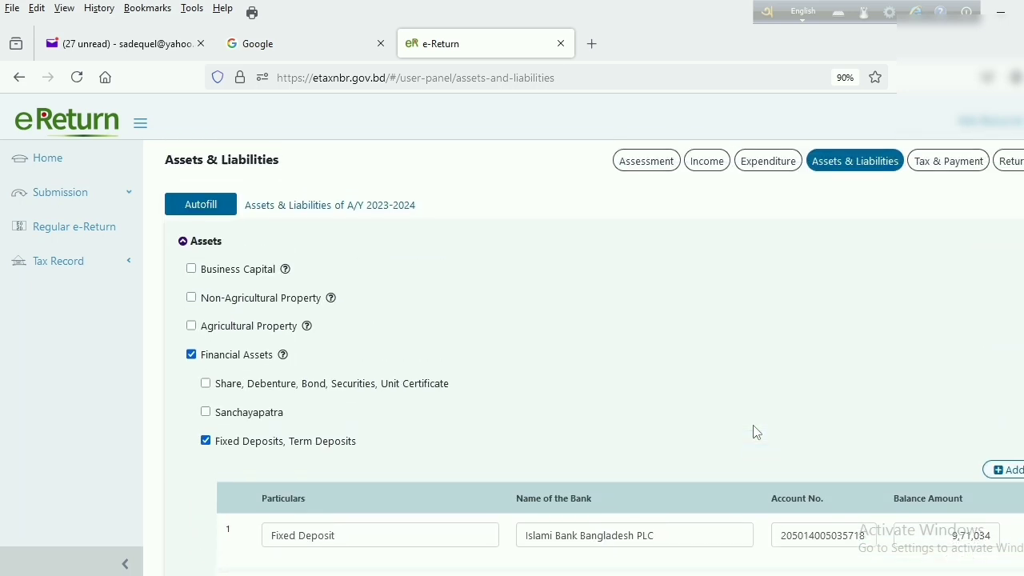
{"action": "scroll", "coordinate": [752, 437], "scroll_direction": "down", "scroll_amount": 4}
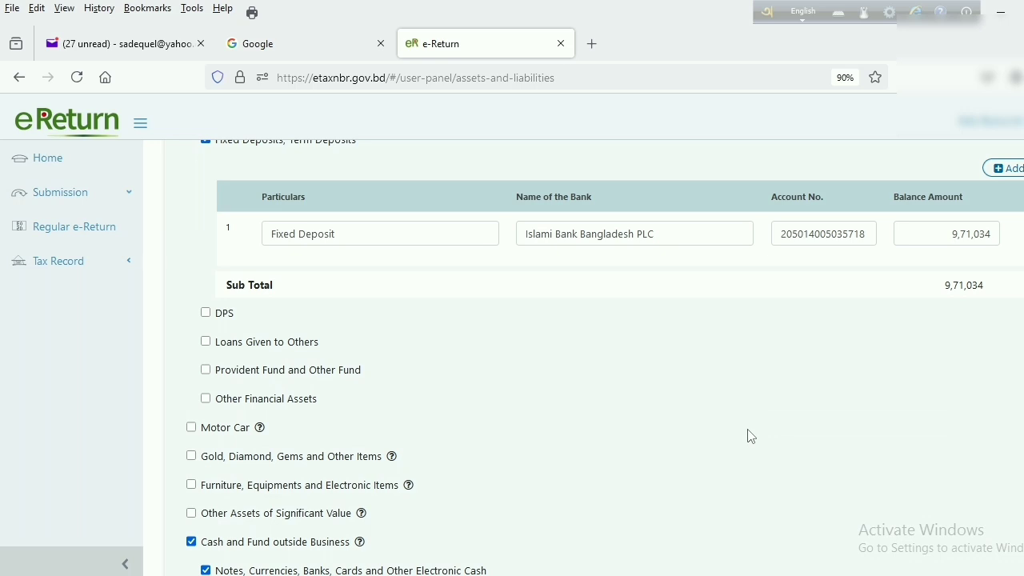
{"action": "scroll", "coordinate": [748, 436], "scroll_direction": "down", "scroll_amount": 2}
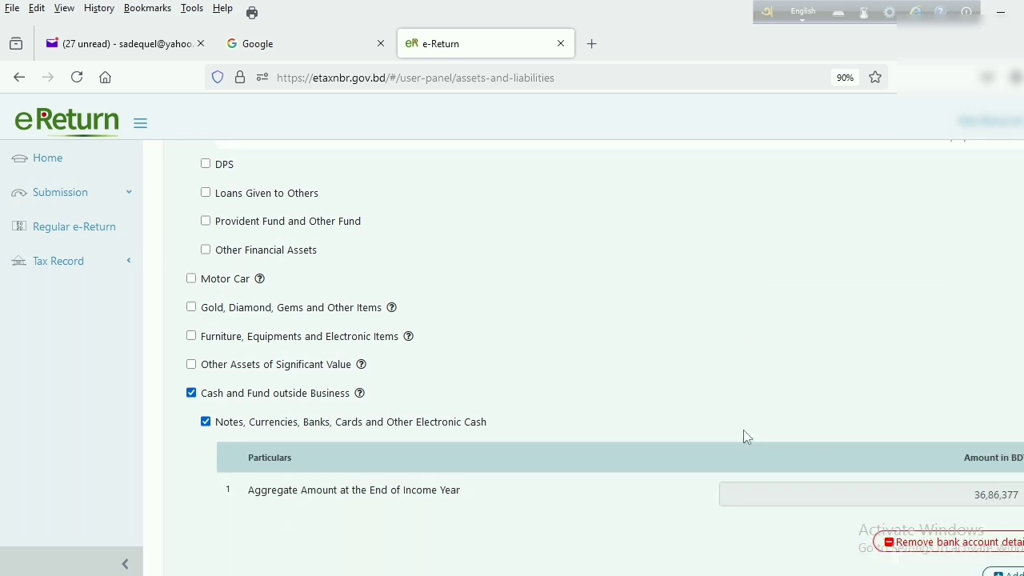
{"action": "scroll", "coordinate": [742, 436], "scroll_direction": "up", "scroll_amount": 1}
{"action": "scroll", "coordinate": [741, 436], "scroll_direction": "down", "scroll_amount": 6}
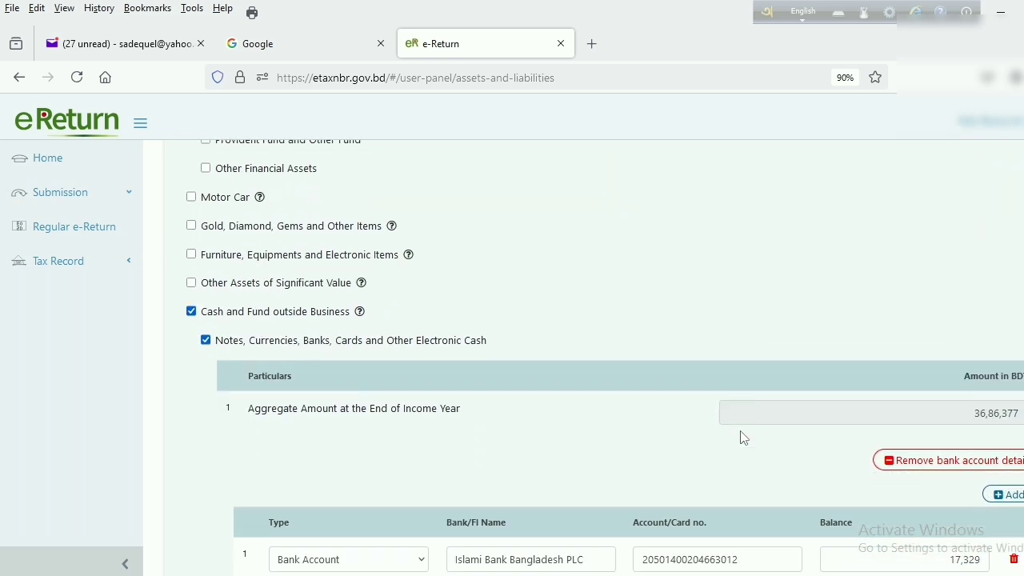
{"action": "scroll", "coordinate": [736, 440], "scroll_direction": "down", "scroll_amount": 10}
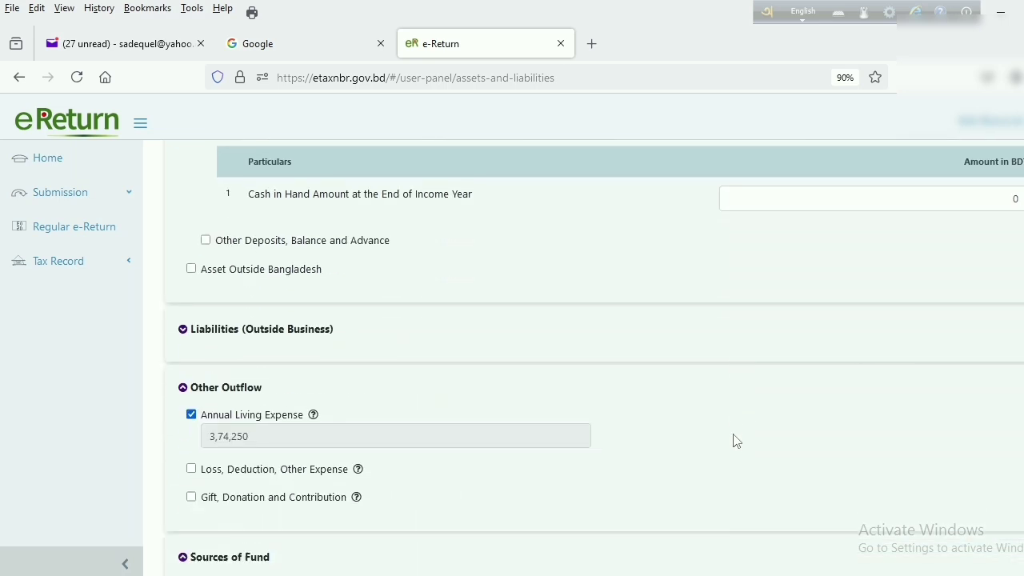
{"action": "scroll", "coordinate": [736, 440], "scroll_direction": "down", "scroll_amount": 3}
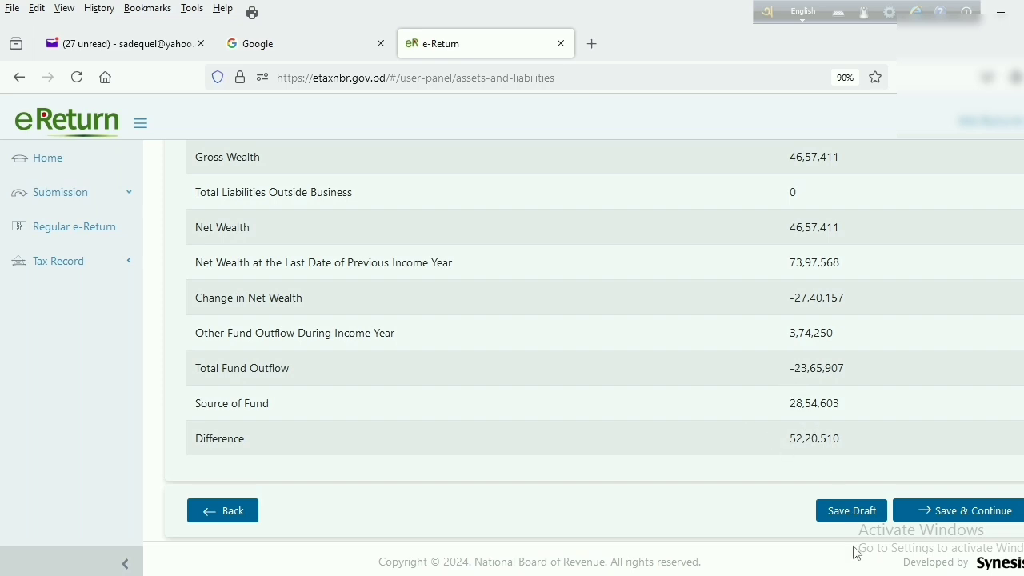
{"action": "left_click", "coordinate": [853, 516]}
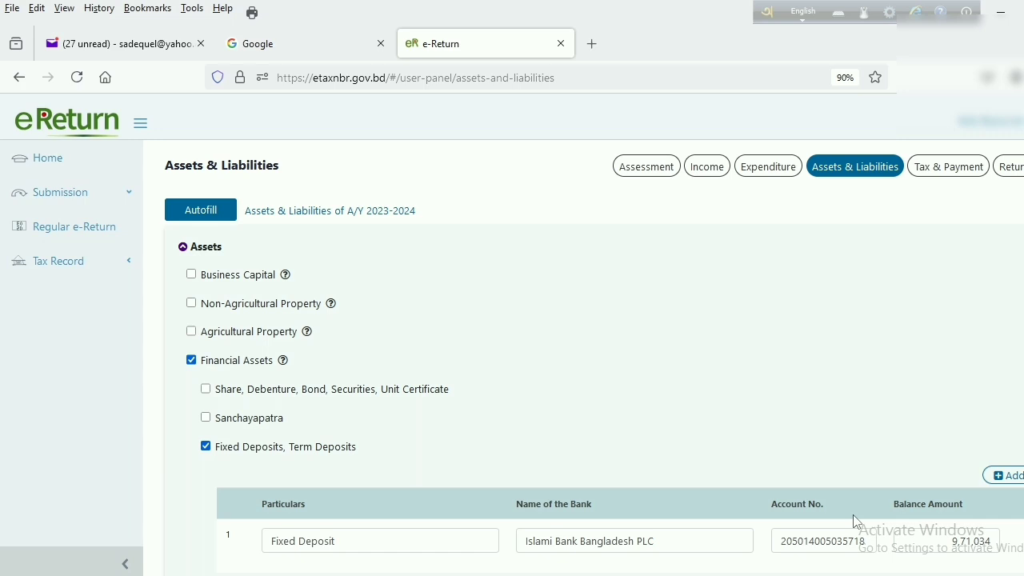
Review the four bank account balances: 17,329, 83,621, 32,12,476 and 3,72,951
{"action": "scroll", "coordinate": [635, 519], "scroll_direction": "down", "scroll_amount": 15}
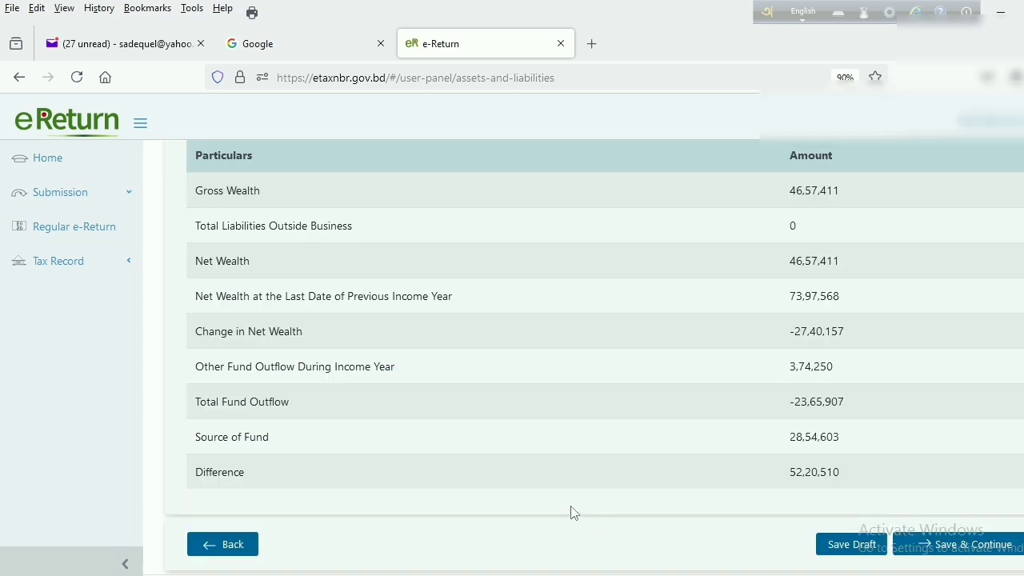
{"action": "scroll", "coordinate": [556, 440], "scroll_direction": "up", "scroll_amount": 4}
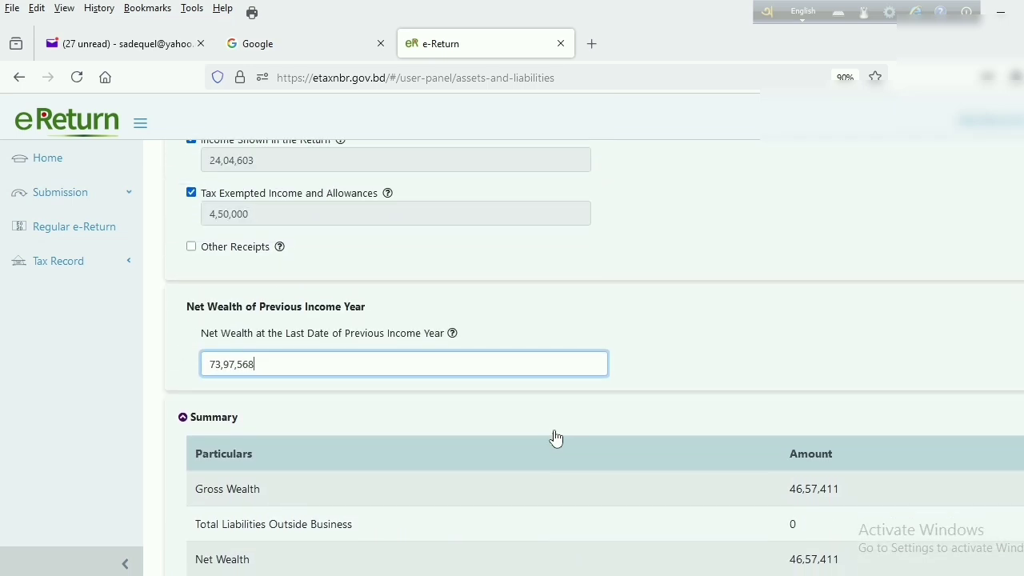
{"action": "scroll", "coordinate": [555, 436], "scroll_direction": "down", "scroll_amount": 5}
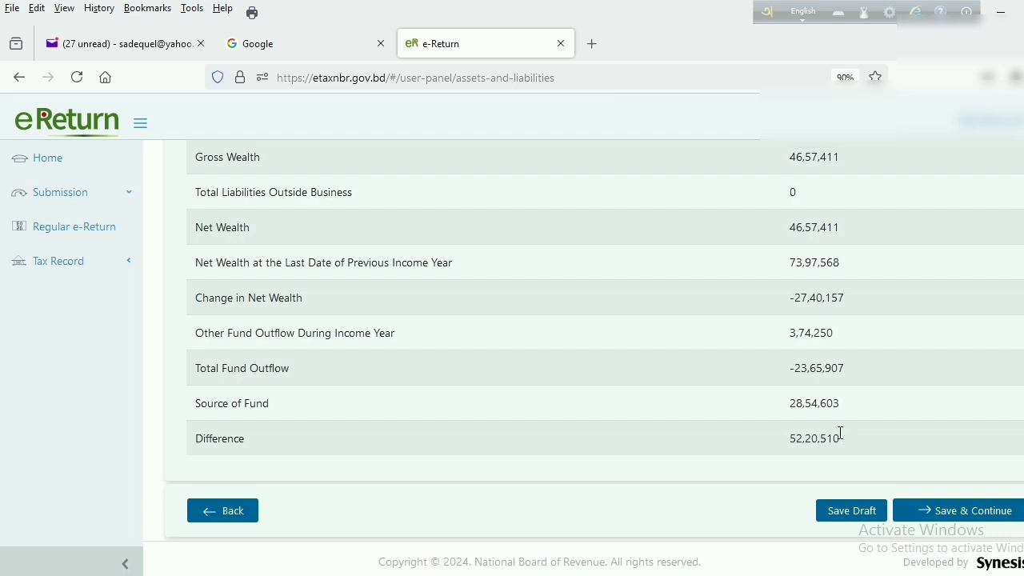
{"action": "scroll", "coordinate": [840, 434], "scroll_direction": "up", "scroll_amount": 15}
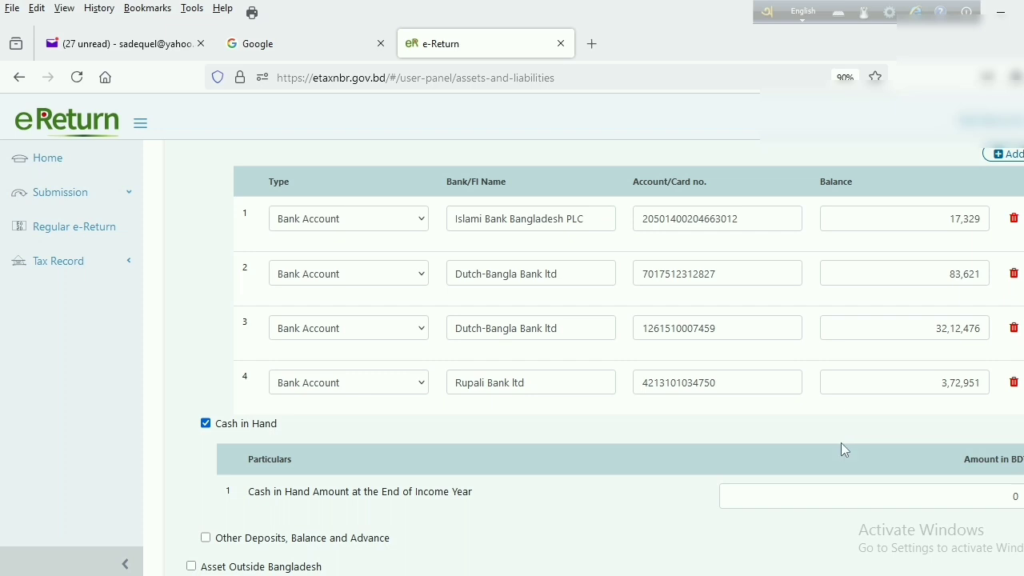
Change Cash in Hand from 0 to 52,20,510 so the summary difference becomes 0
{"action": "left_click", "coordinate": [972, 490]}
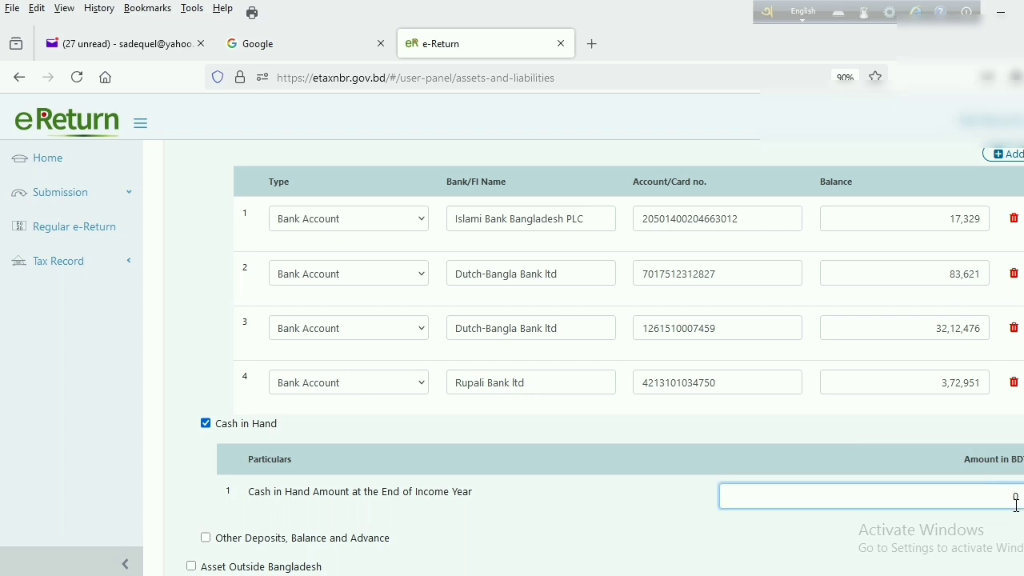
{"action": "key", "text": "BackSpace"}
{"action": "type", "text": "52,20,510"}
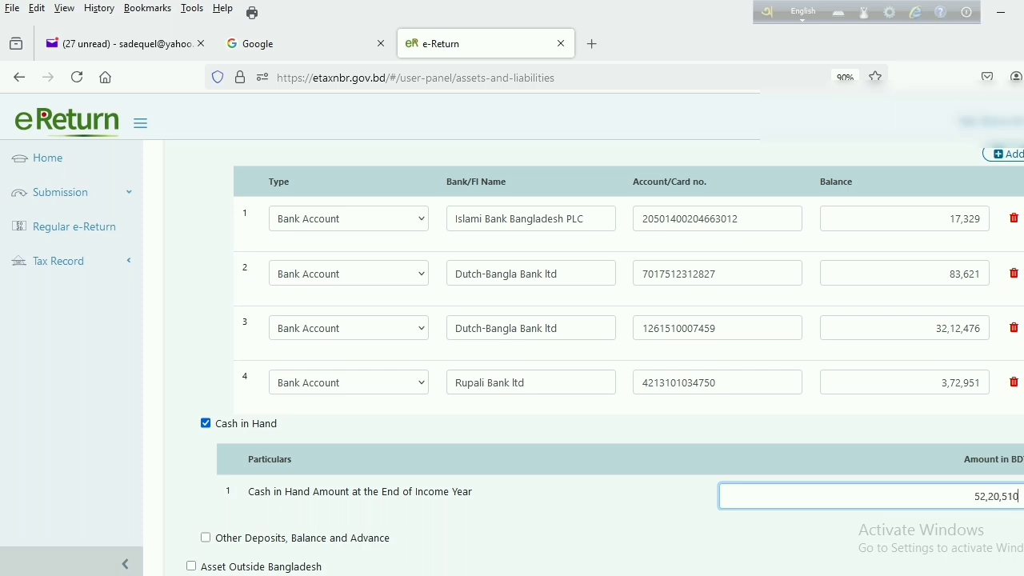
{"action": "left_click", "coordinate": [33, 446]}
{"action": "scroll", "coordinate": [496, 449], "scroll_direction": "down", "scroll_amount": 10}
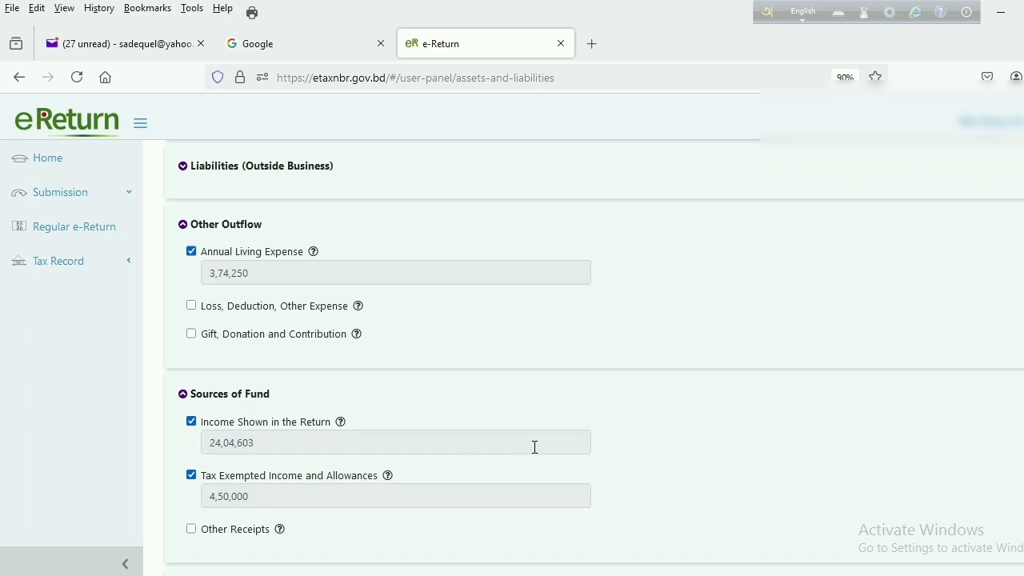
{"action": "scroll", "coordinate": [535, 453], "scroll_direction": "down", "scroll_amount": 4}
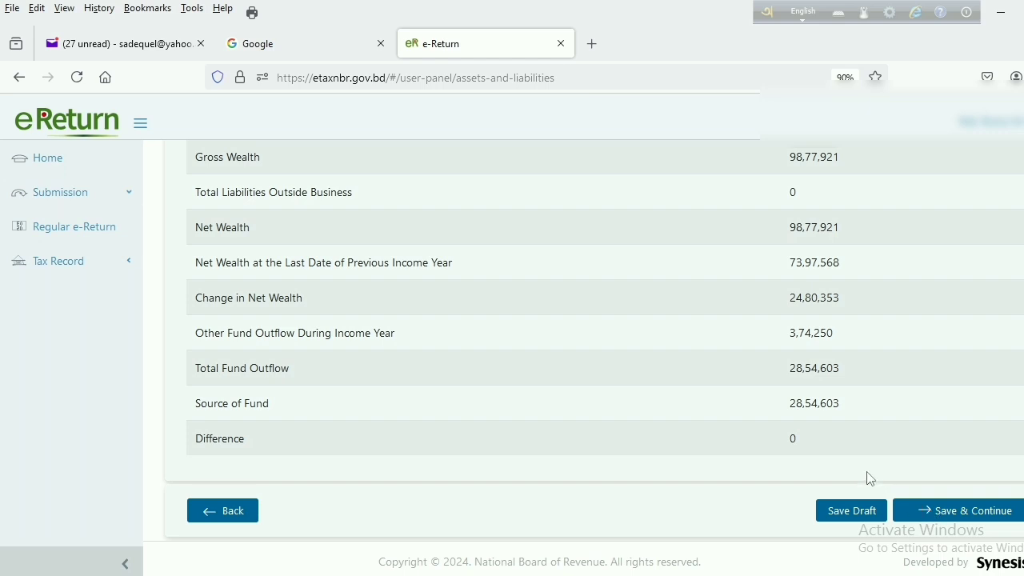
Save assets and open Tax & Payment, showing total income 24,04,603 and payable 3,58,651
{"action": "left_click", "coordinate": [955, 519]}
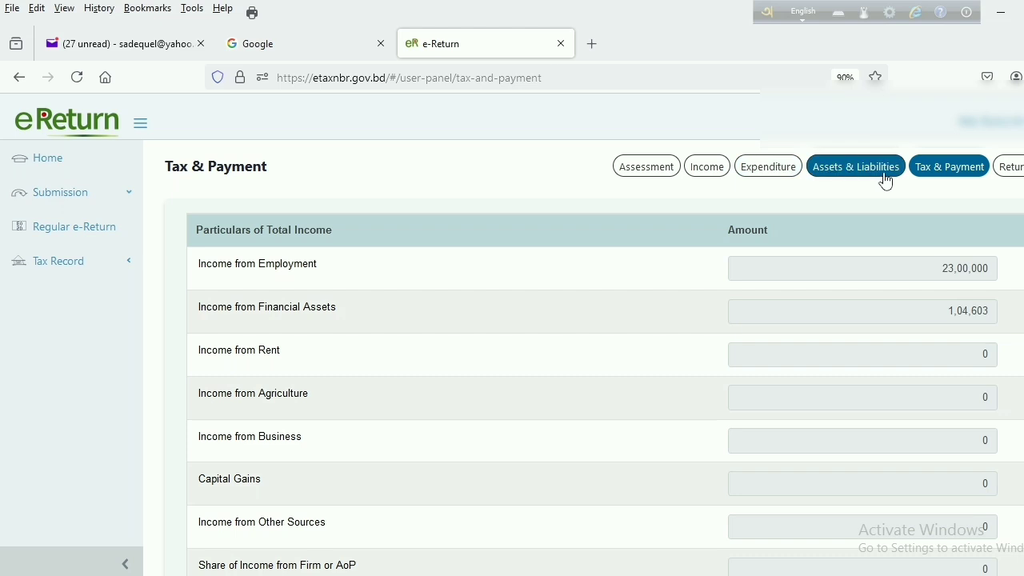
{"action": "left_click", "coordinate": [960, 177]}
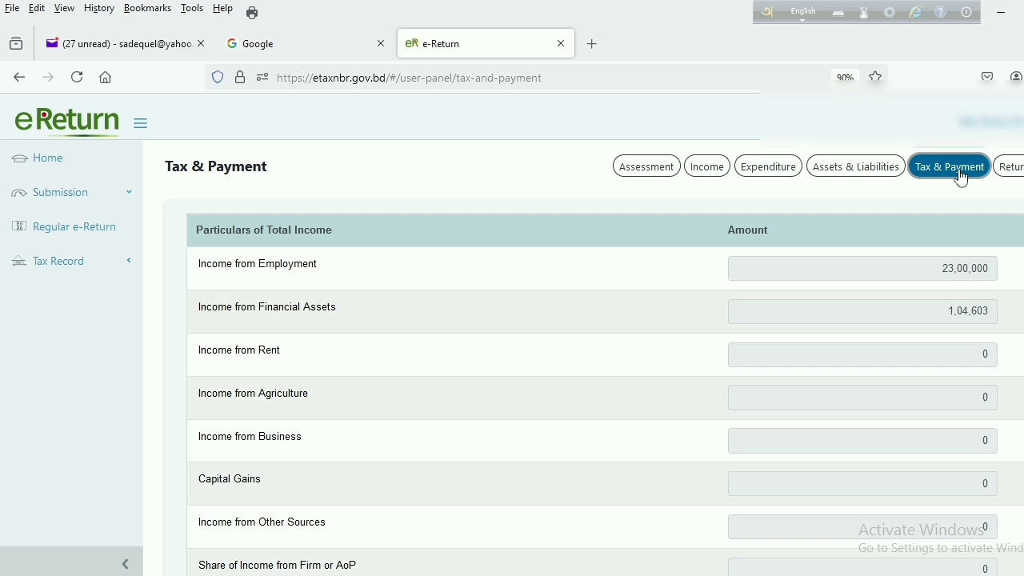
{"action": "scroll", "coordinate": [712, 340], "scroll_direction": "down", "scroll_amount": 10}
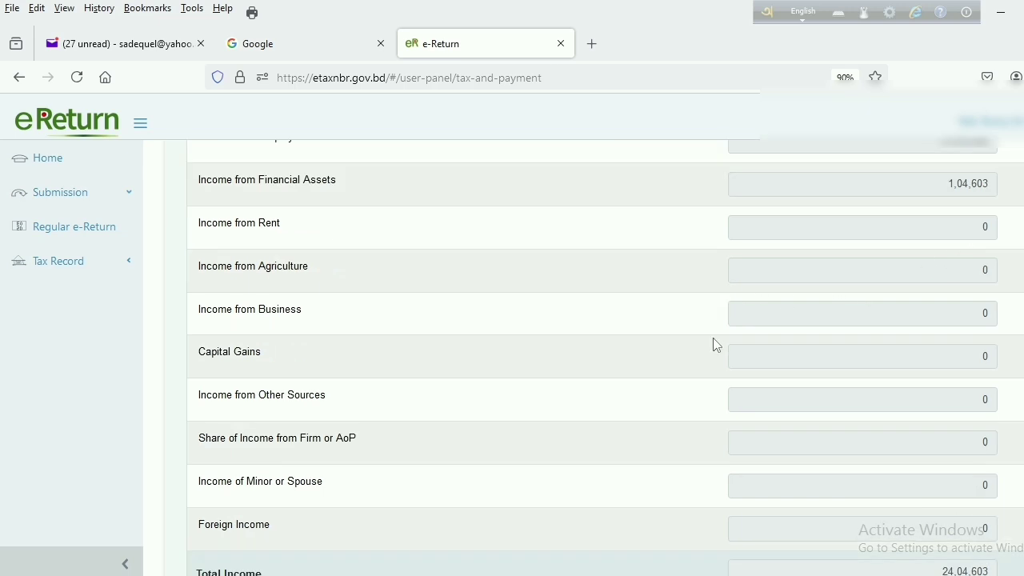
{"action": "scroll", "coordinate": [715, 338], "scroll_direction": "down", "scroll_amount": 5}
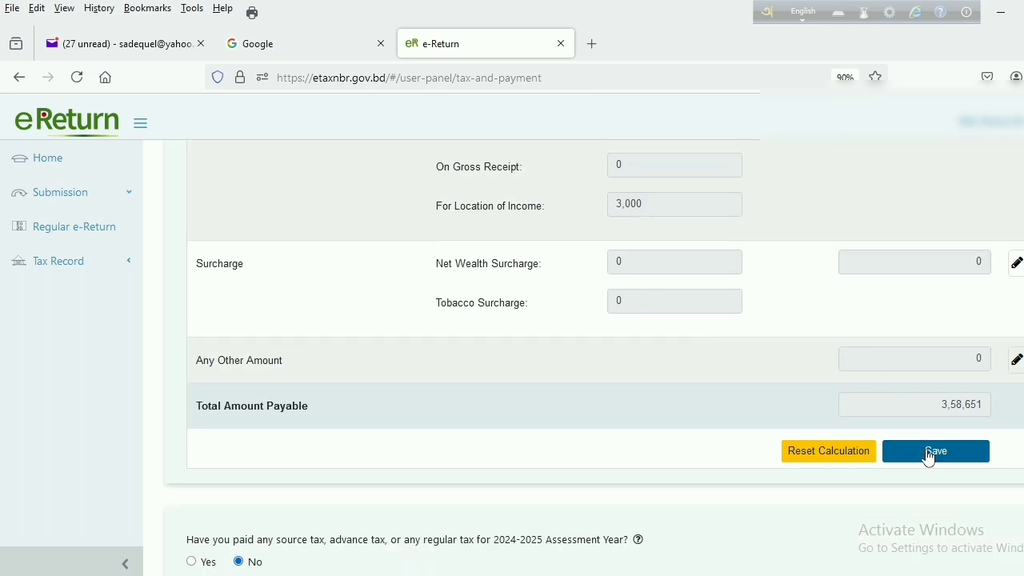
{"action": "scroll", "coordinate": [877, 379], "scroll_direction": "up", "scroll_amount": 3}
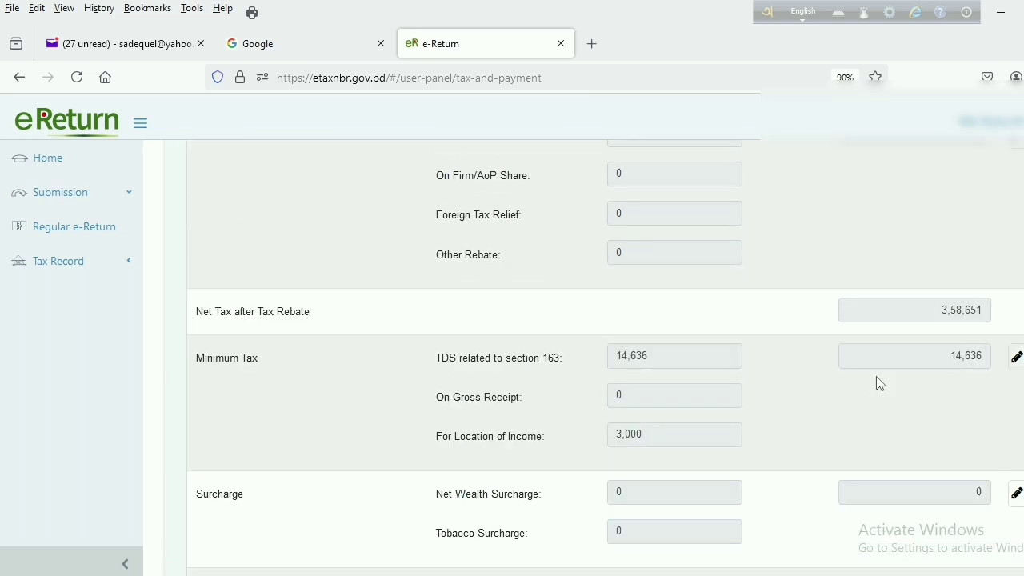
{"action": "scroll", "coordinate": [874, 376], "scroll_direction": "up", "scroll_amount": 3}
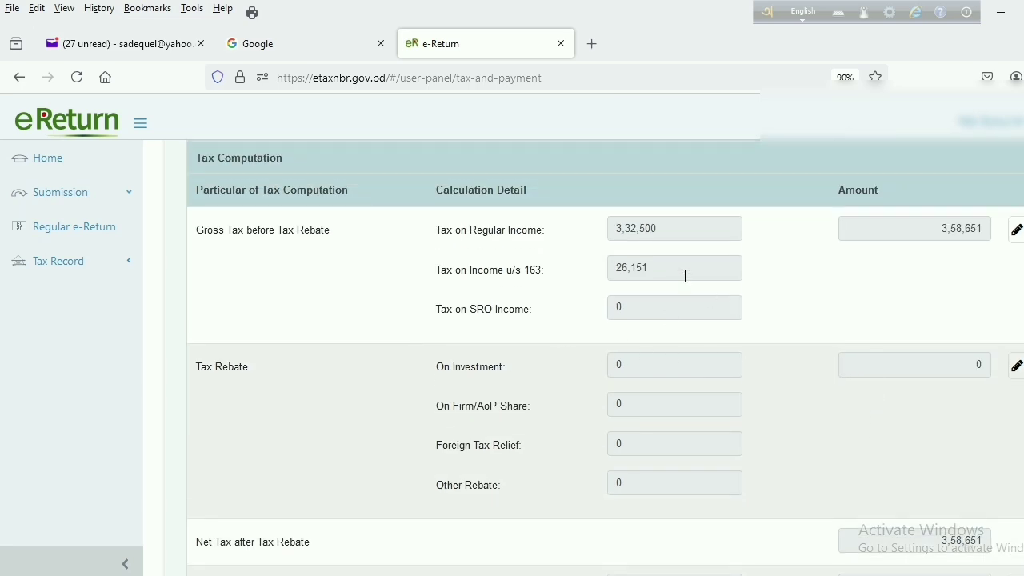
{"action": "scroll", "coordinate": [686, 276], "scroll_direction": "up", "scroll_amount": 10}
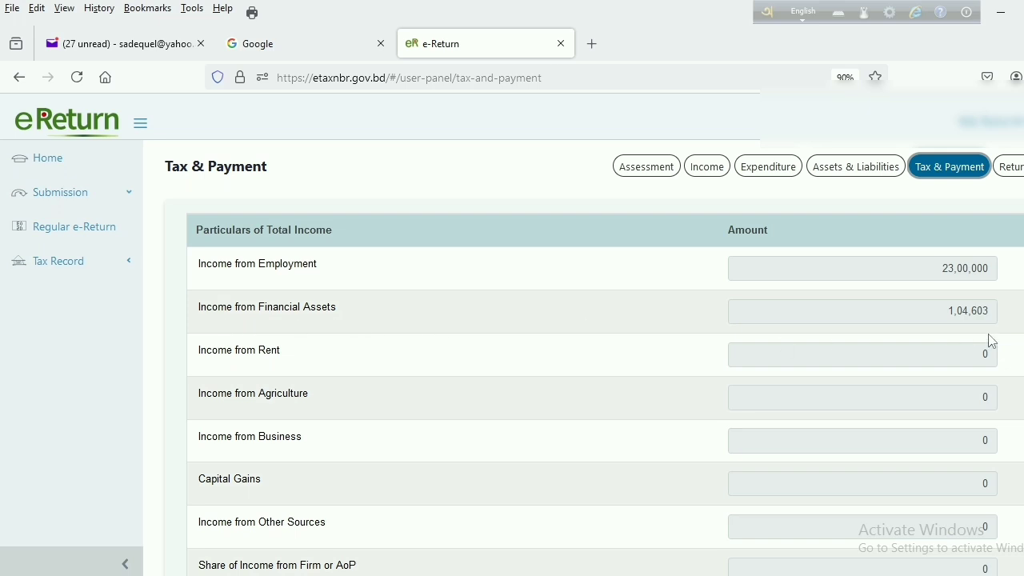
{"action": "scroll", "coordinate": [976, 351], "scroll_direction": "down", "scroll_amount": 5}
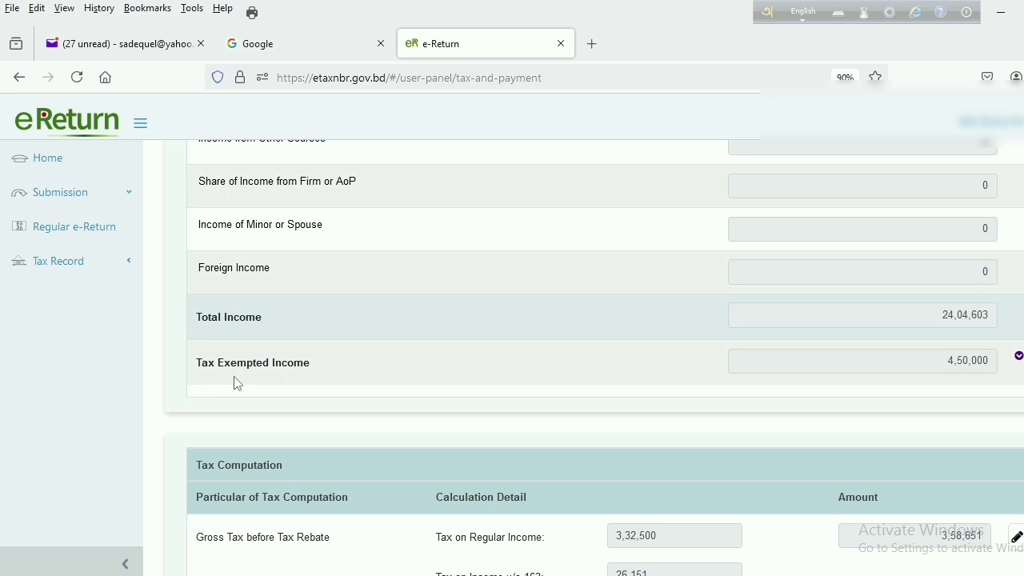
{"action": "scroll", "coordinate": [949, 368], "scroll_direction": "down", "scroll_amount": 3}
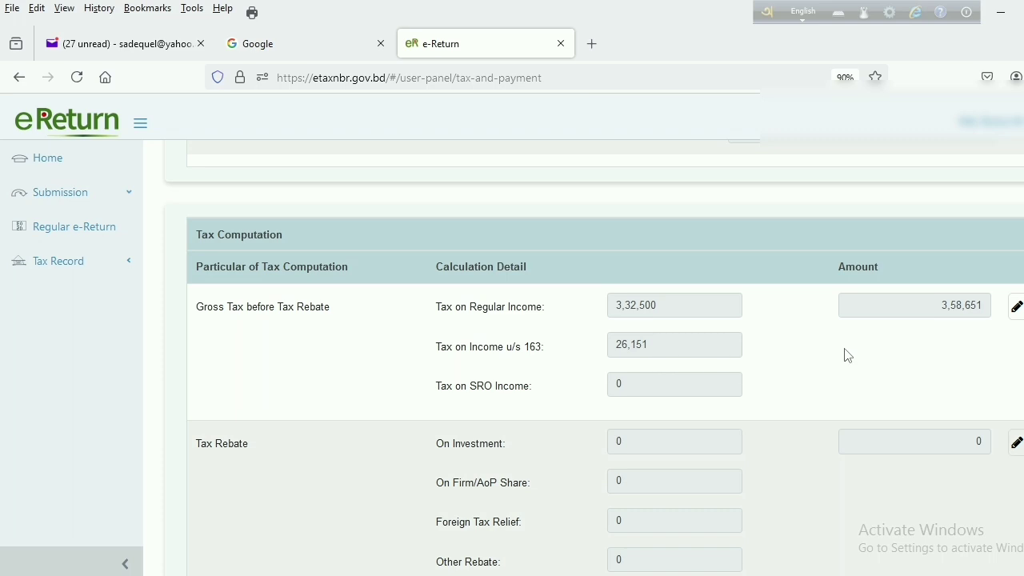
{"action": "scroll", "coordinate": [843, 352], "scroll_direction": "down", "scroll_amount": 2}
{"action": "scroll", "coordinate": [845, 347], "scroll_direction": "down", "scroll_amount": 2}
{"action": "scroll", "coordinate": [849, 348], "scroll_direction": "down", "scroll_amount": 4}
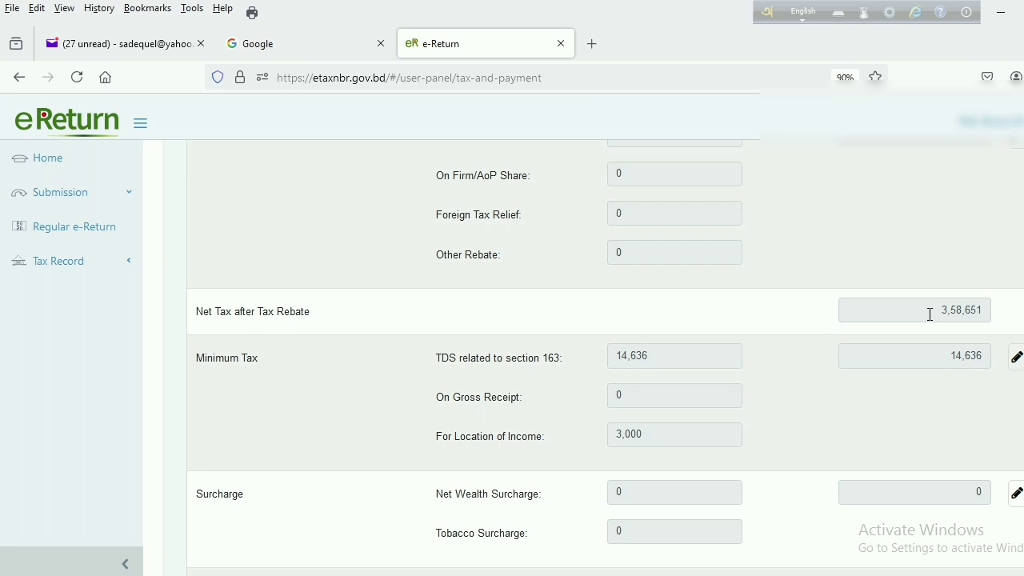
{"action": "scroll", "coordinate": [971, 320], "scroll_direction": "down", "scroll_amount": 2}
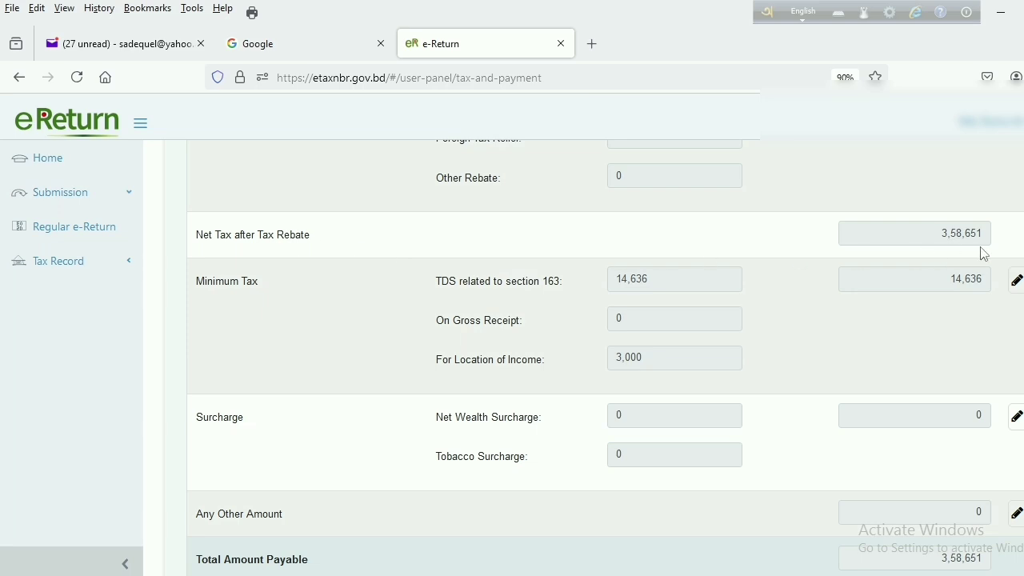
{"action": "scroll", "coordinate": [992, 249], "scroll_direction": "up", "scroll_amount": 2}
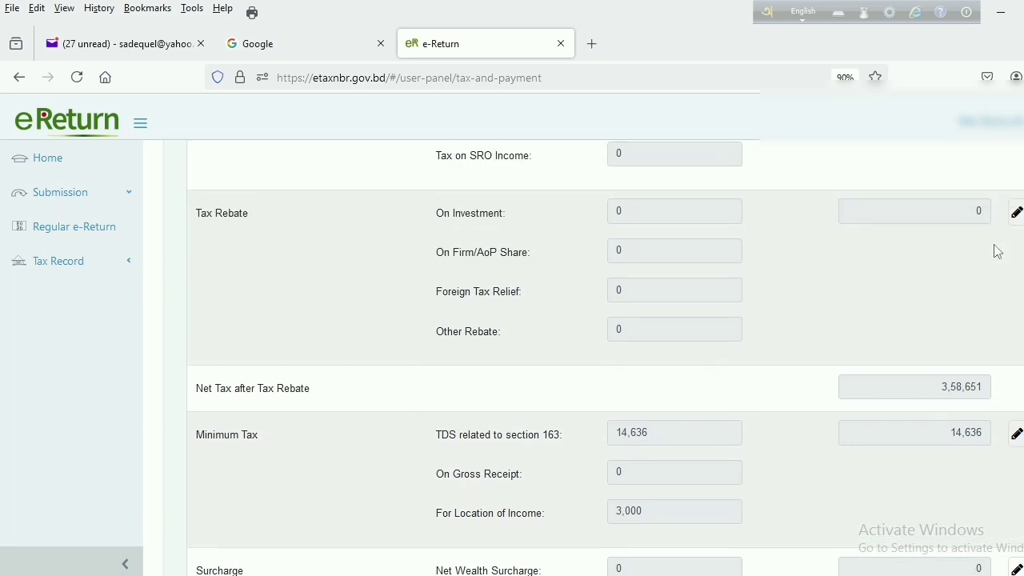
{"action": "scroll", "coordinate": [997, 251], "scroll_direction": "up", "scroll_amount": 2}
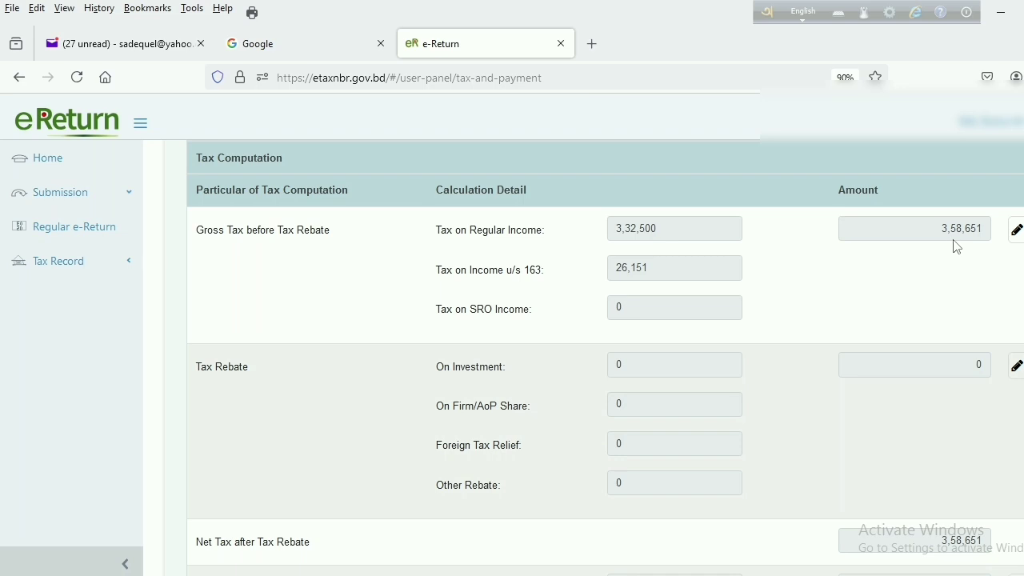
{"action": "scroll", "coordinate": [955, 244], "scroll_direction": "down", "scroll_amount": 4}
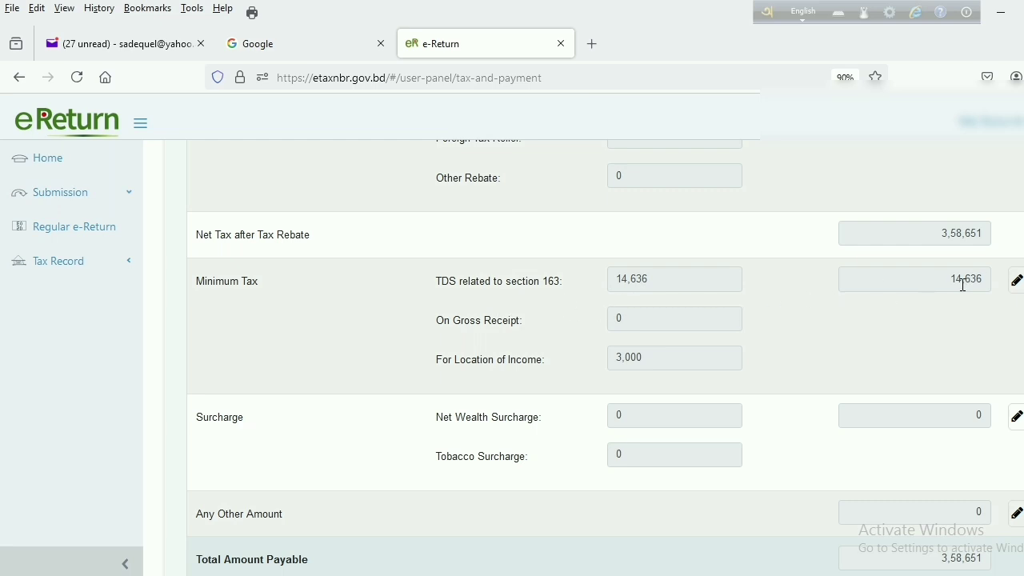
{"action": "scroll", "coordinate": [967, 320], "scroll_direction": "down", "scroll_amount": 2}
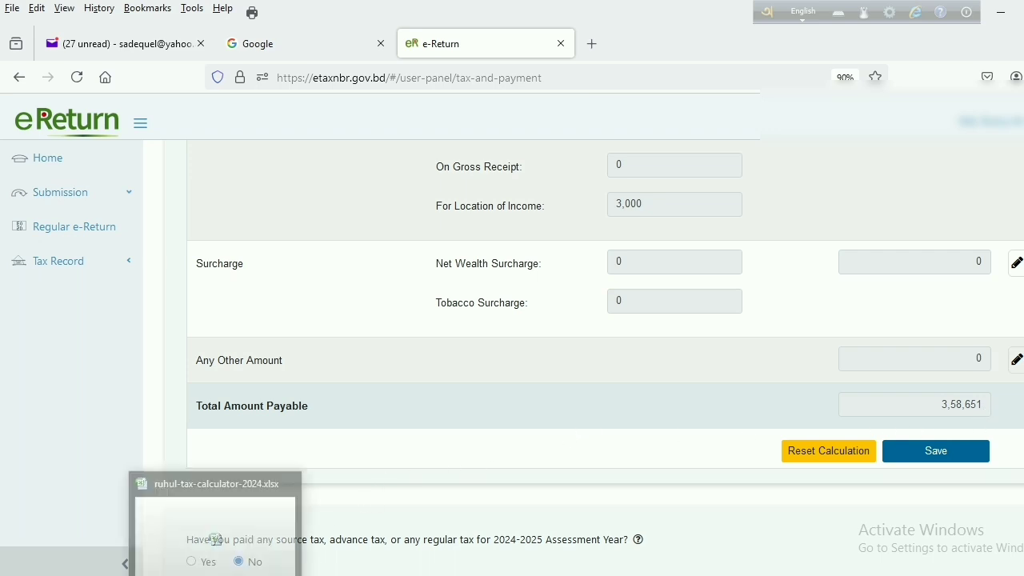
Compare Excel's Income-and-Tax figures (total payable 357,152) with the e-Return, then return
{"action": "key", "text": "alt+Tab"}
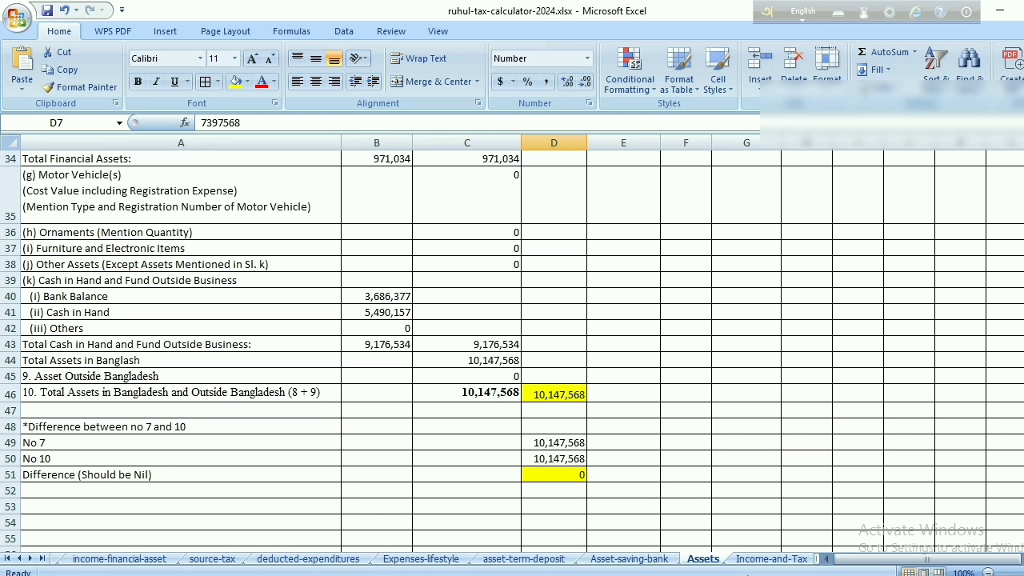
{"action": "left_click", "coordinate": [756, 559]}
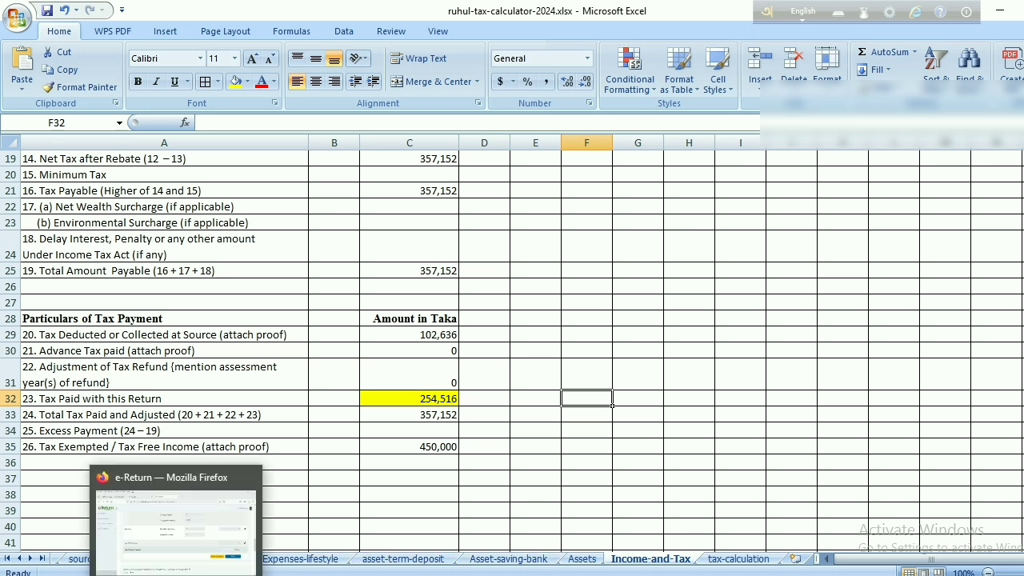
{"action": "left_click", "coordinate": [178, 520]}
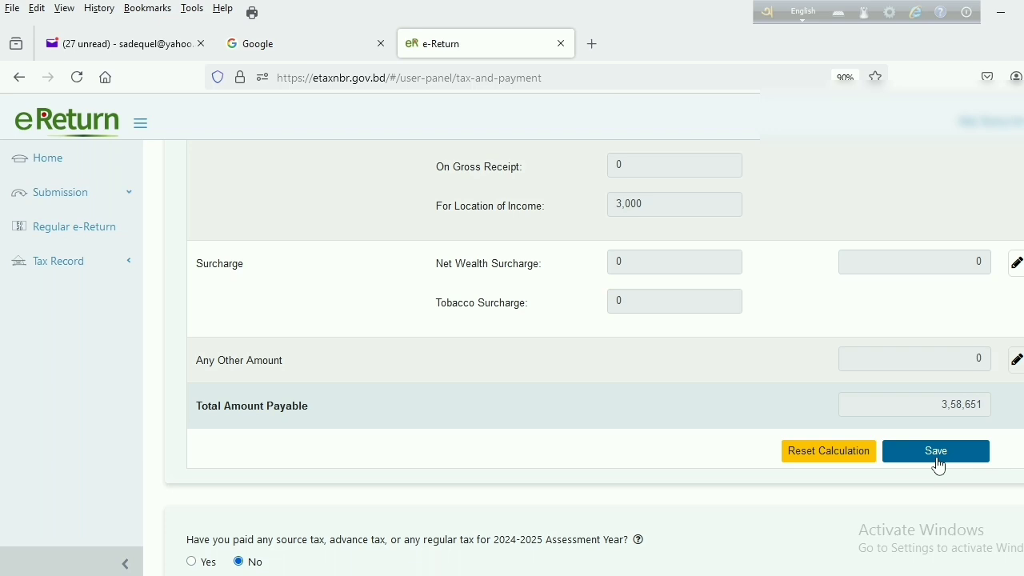
Confirm the Final Payable of 3,58,651 and save the Tax & Payment calculation
{"action": "scroll", "coordinate": [942, 466], "scroll_direction": "down", "scroll_amount": 3}
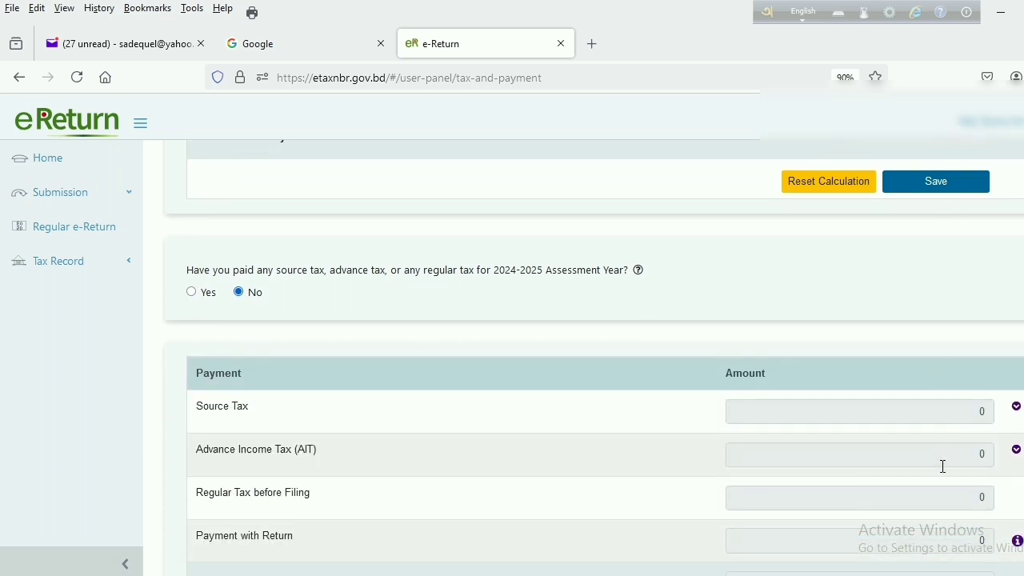
{"action": "scroll", "coordinate": [942, 466], "scroll_direction": "down", "scroll_amount": 3}
{"action": "scroll", "coordinate": [941, 468], "scroll_direction": "down", "scroll_amount": 2}
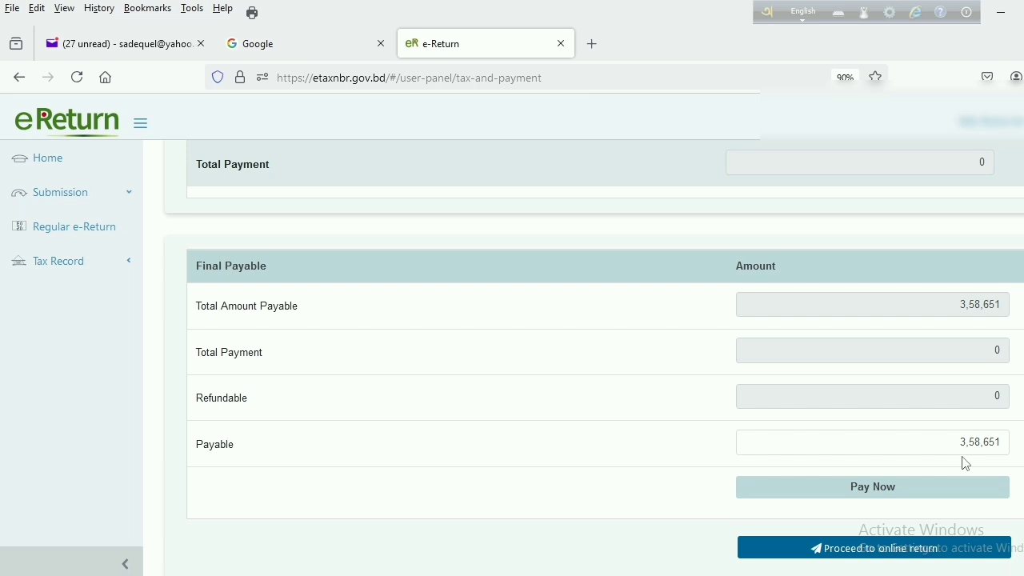
{"action": "scroll", "coordinate": [966, 463], "scroll_direction": "down", "scroll_amount": 1}
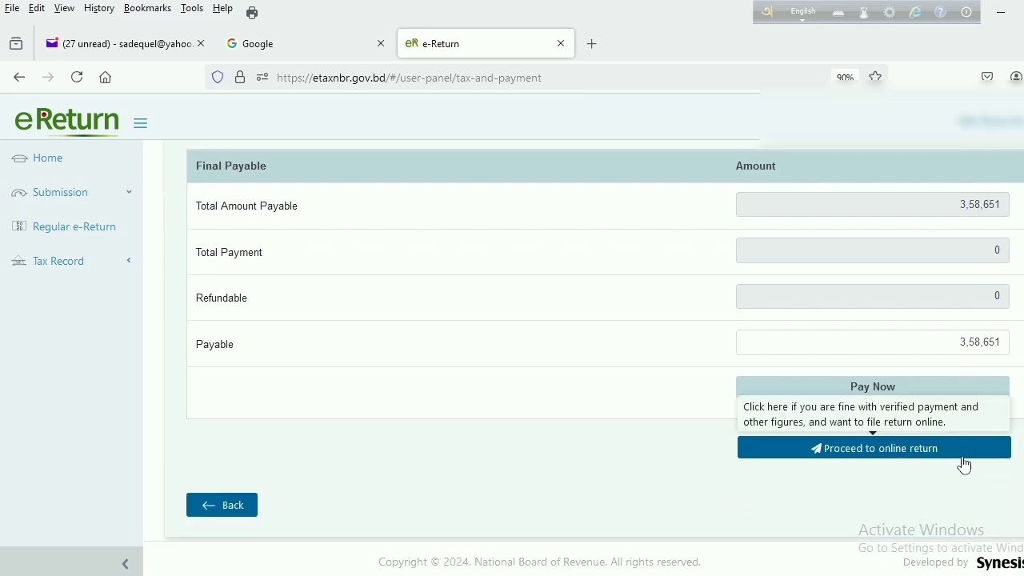
{"action": "scroll", "coordinate": [964, 463], "scroll_direction": "up", "scroll_amount": 10}
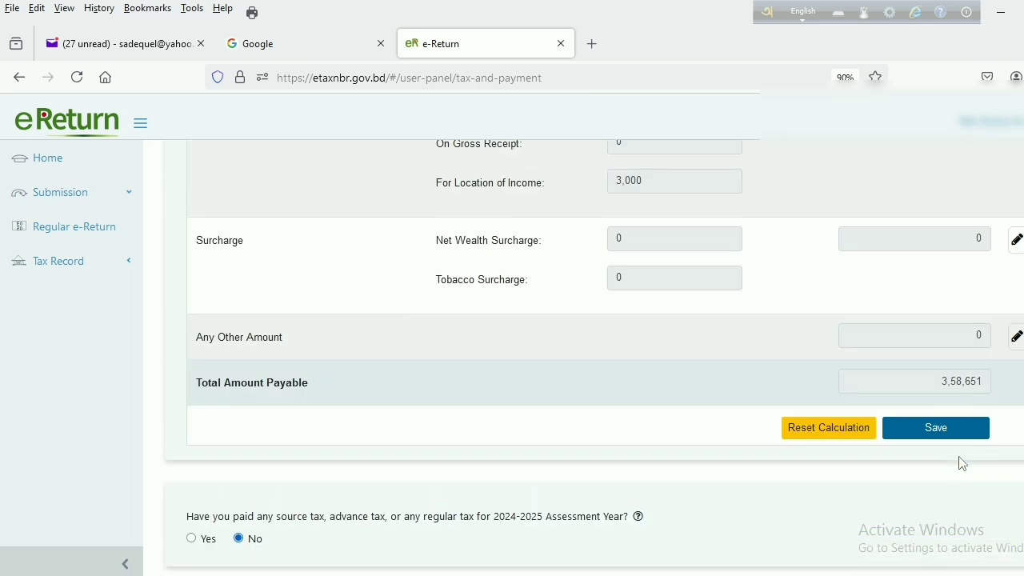
{"action": "left_click", "coordinate": [941, 436]}
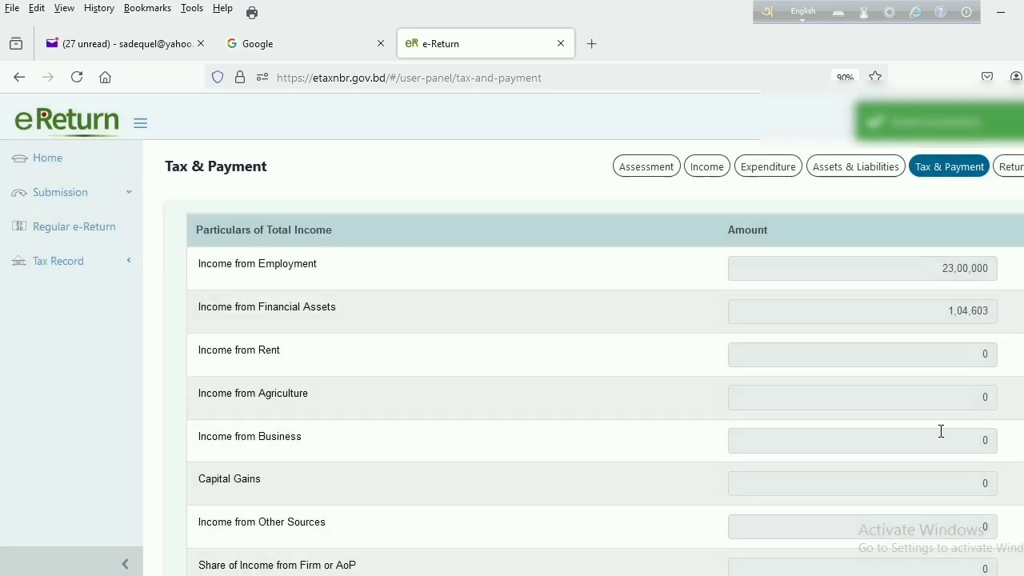